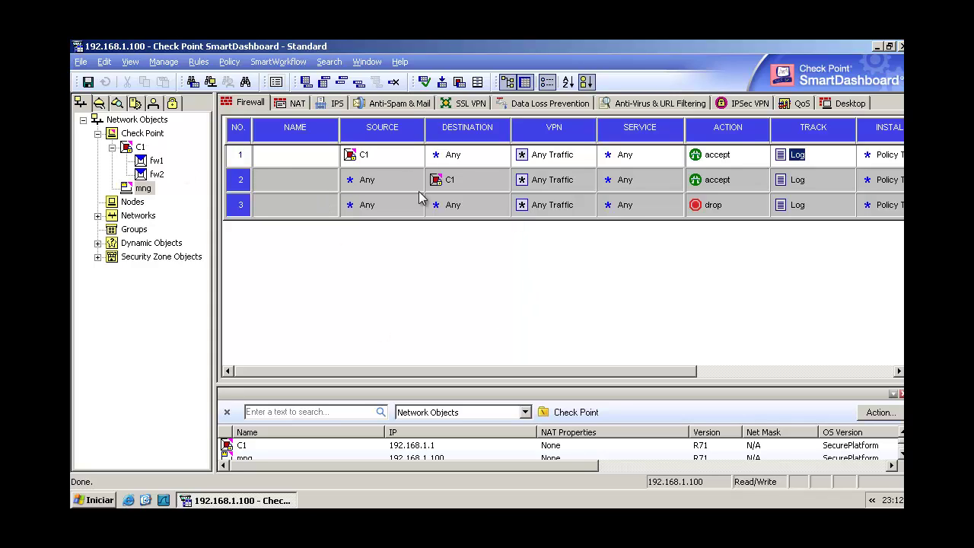
# - Open the mng host under C1 and confirm its IP address is 192.168.1.100
pyautogui.click(141, 148)
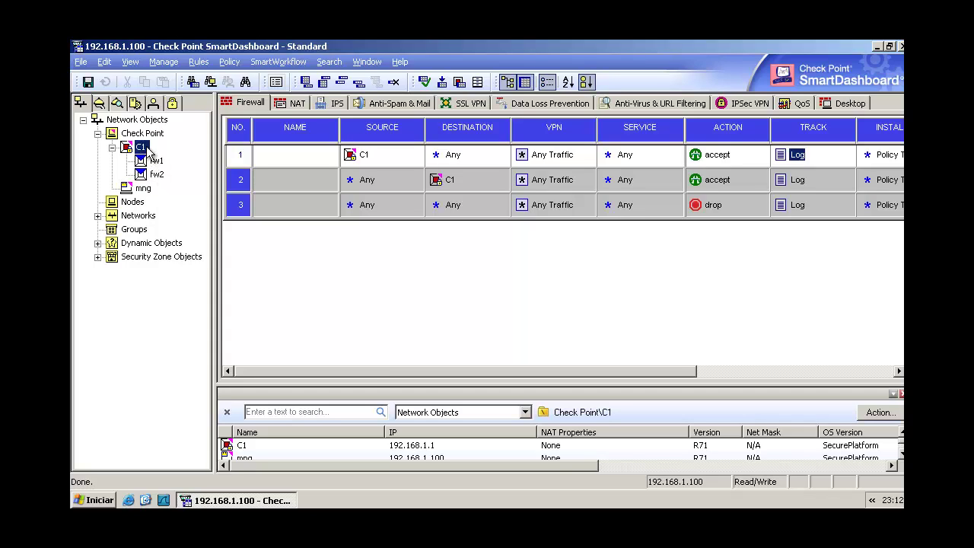
pyautogui.doubleClick(143, 188)
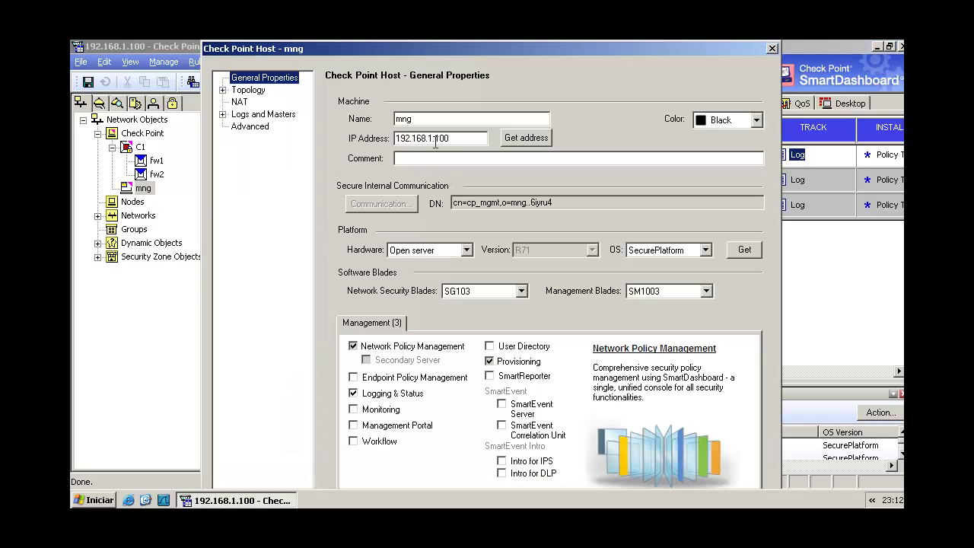
pyautogui.moveTo(461, 138); pyautogui.dragTo(383, 142)
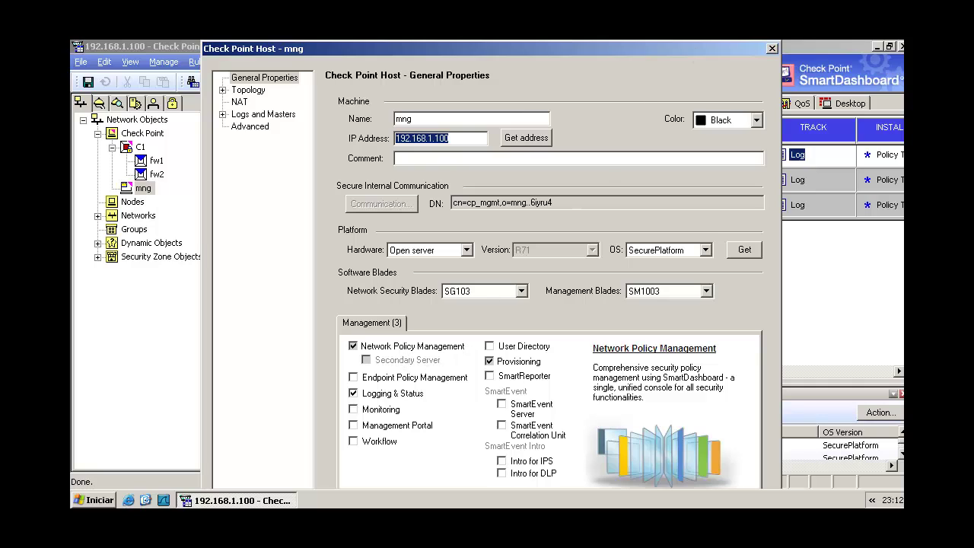
pyautogui.click(771, 49)
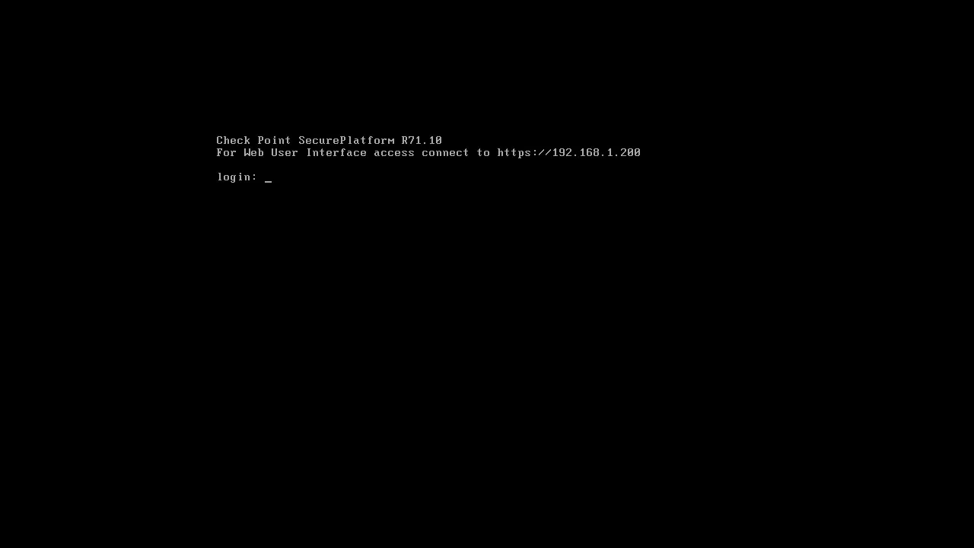
# - Log in to the SecurePlatform console as admin
pyautogui.write('admin')
pyautogui.press('Return')
pyautogui.press('Return')
pyautogui.write('c')
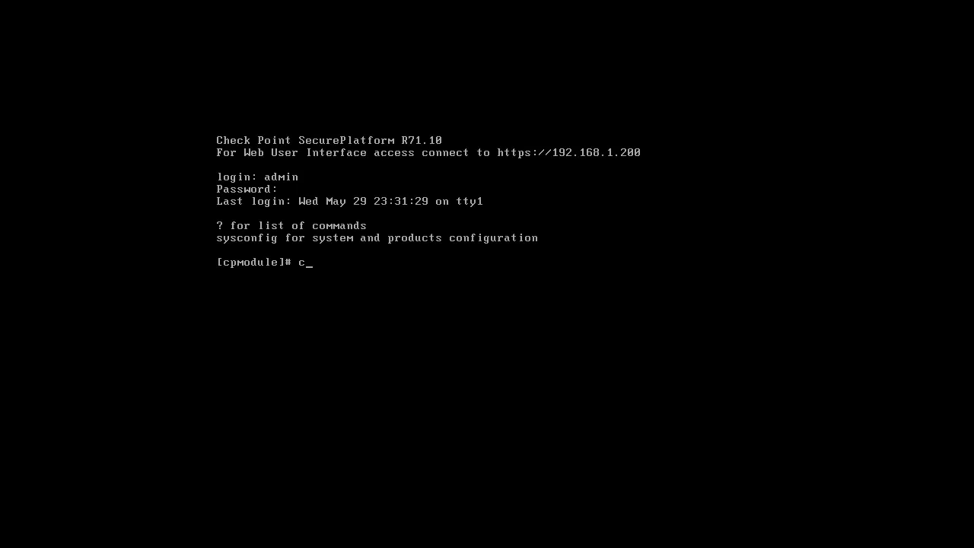
pyautogui.write('pconfig')
pyautogui.press('Return')
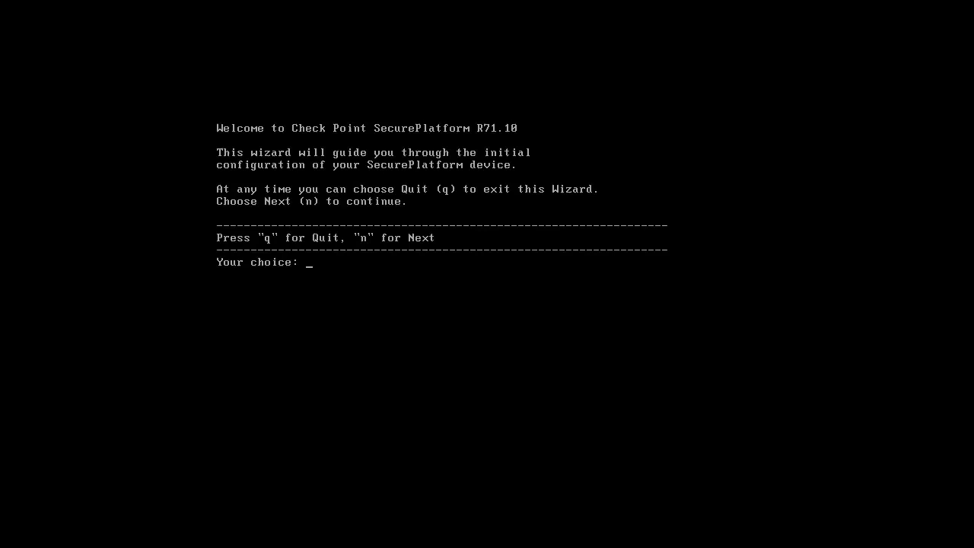
# - Set the machine's host name to mng2 in Network Configuration
pyautogui.write('n')
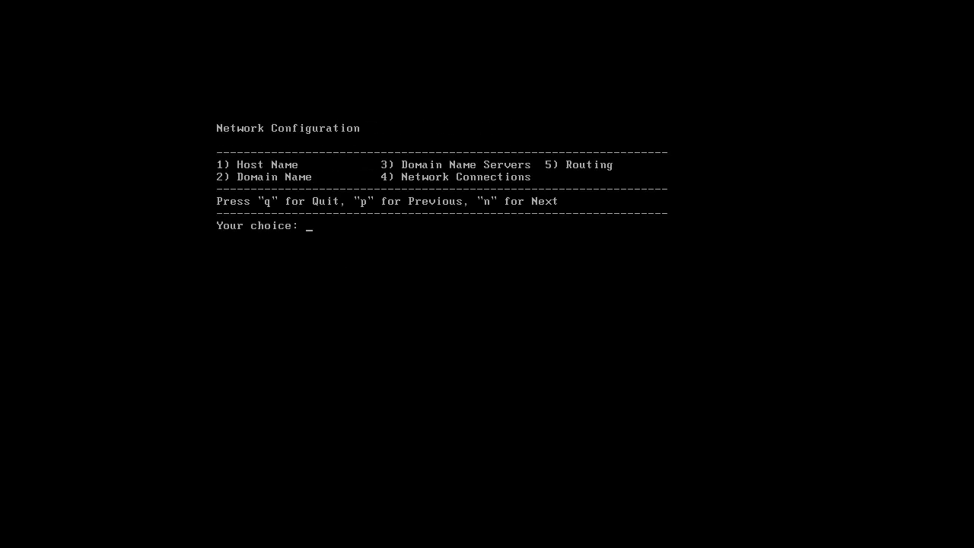
pyautogui.write('1')
pyautogui.press('Return')
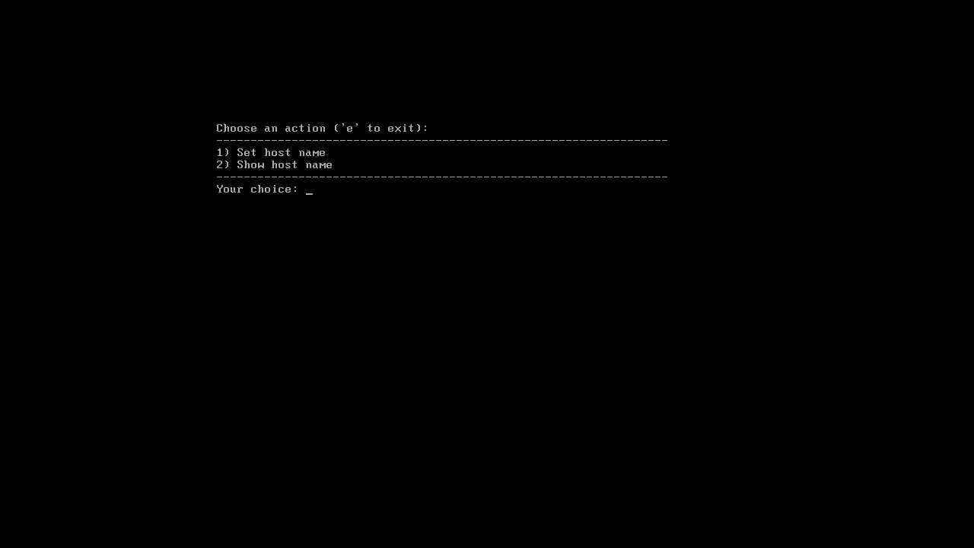
pyautogui.write('1')
pyautogui.press('Return')
pyautogui.write('mng2')
pyautogui.press('Return')
pyautogui.press('Return')
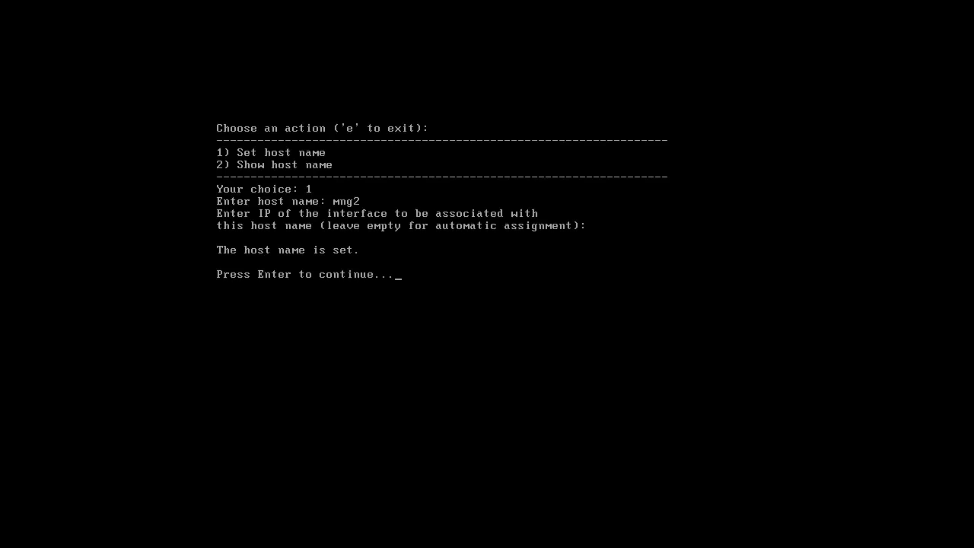
pyautogui.press('Return')
pyautogui.write('e')
# - Skip the remaining network, time/date and import configuration steps
pyautogui.press('Return')
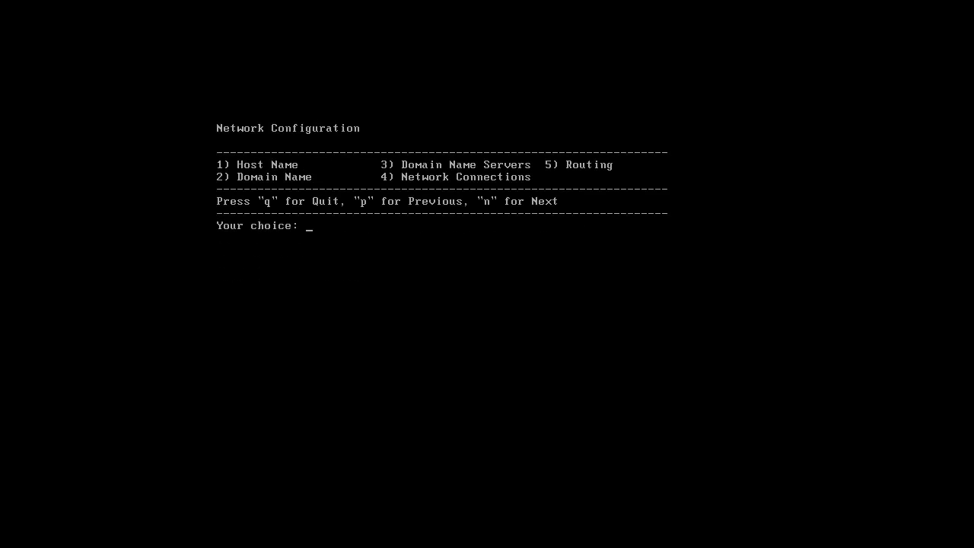
pyautogui.write('n')
pyautogui.press('Return')
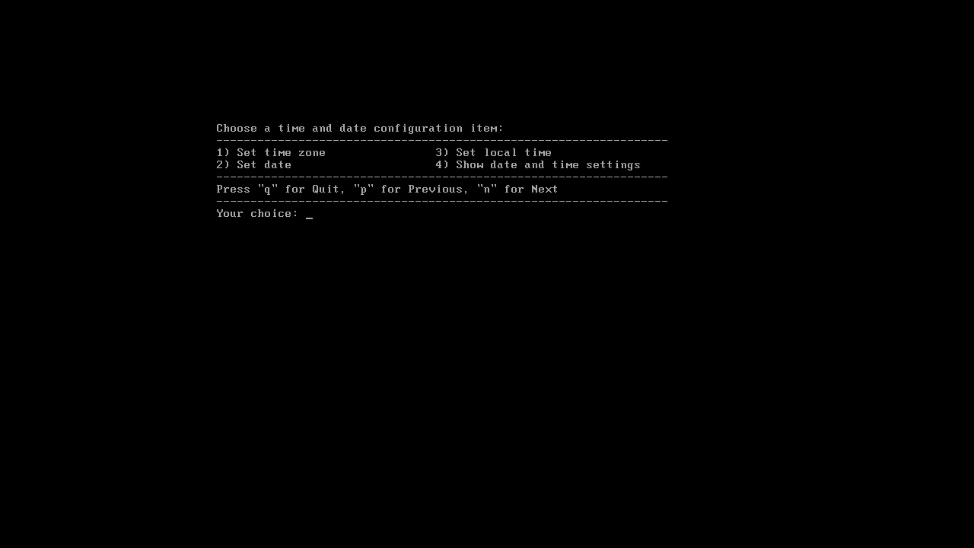
pyautogui.write('n')
pyautogui.press('Return')
pyautogui.write('n')
pyautogui.press('Return')
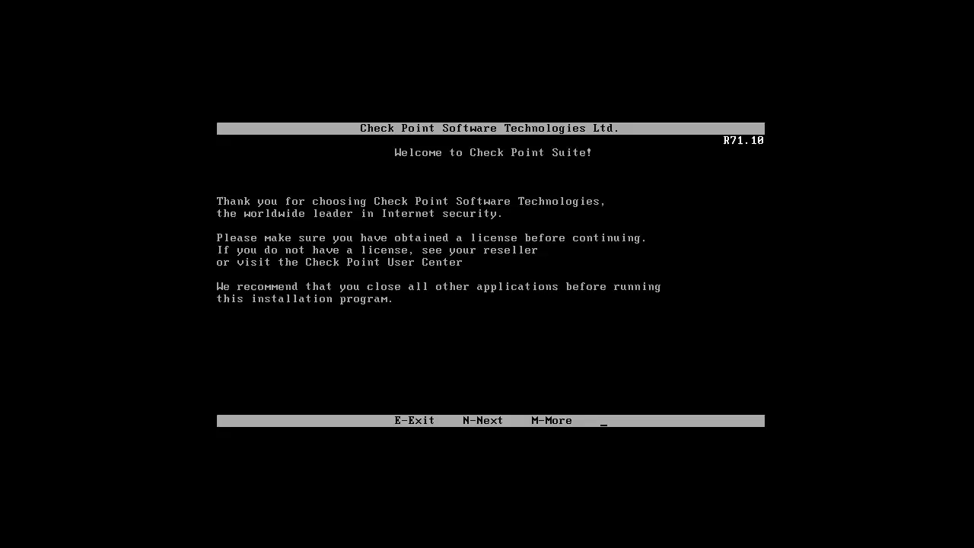
# - Accept the license and install Security Management as a new Secondary Security Management
pyautogui.press('n')
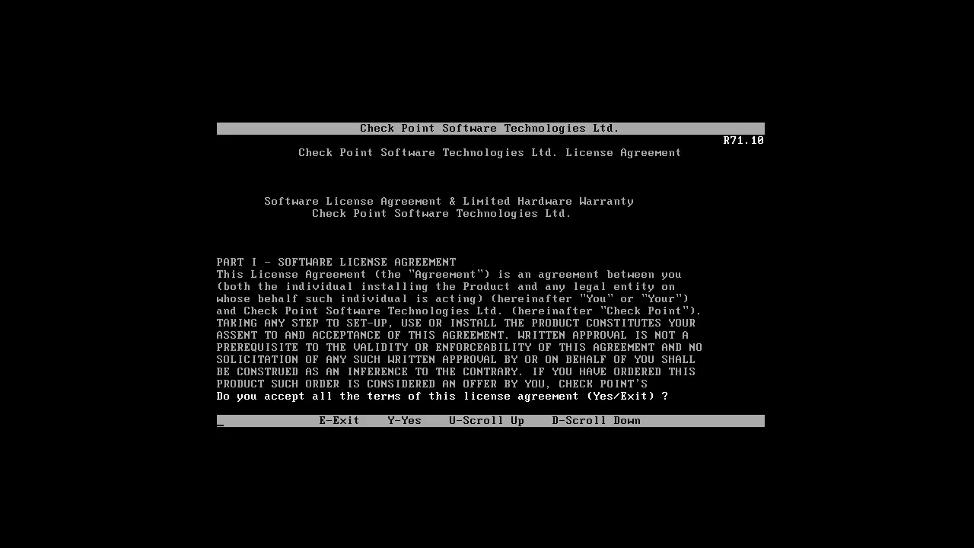
pyautogui.press('y')
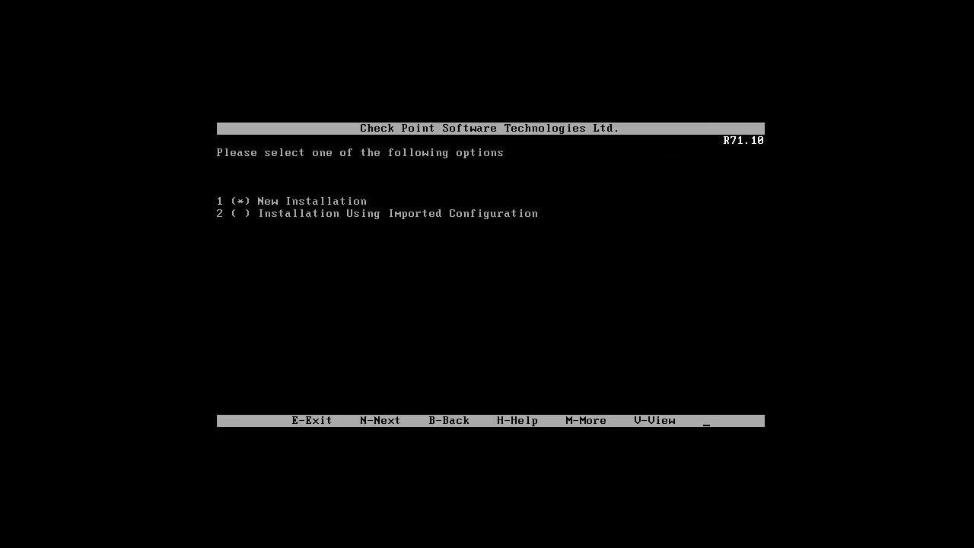
pyautogui.press('n')
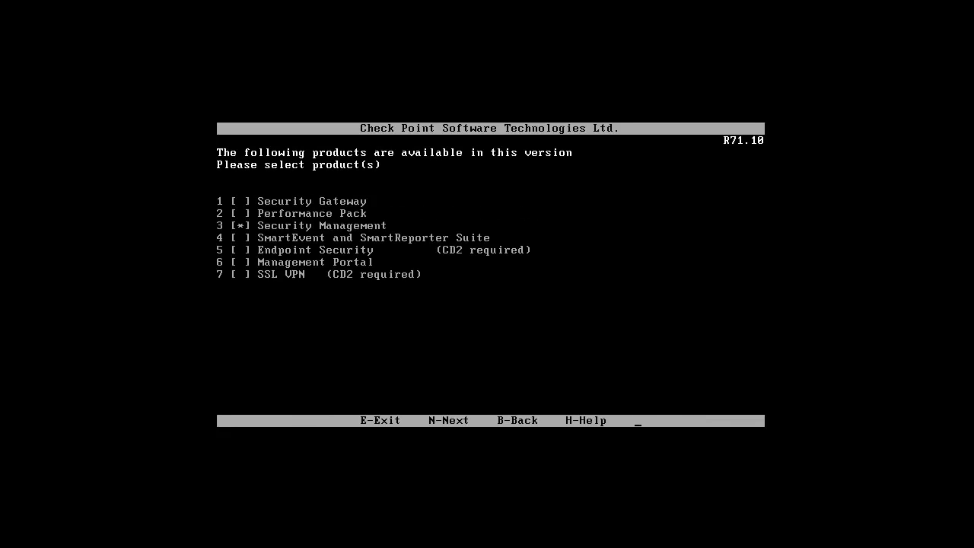
pyautogui.press('n')
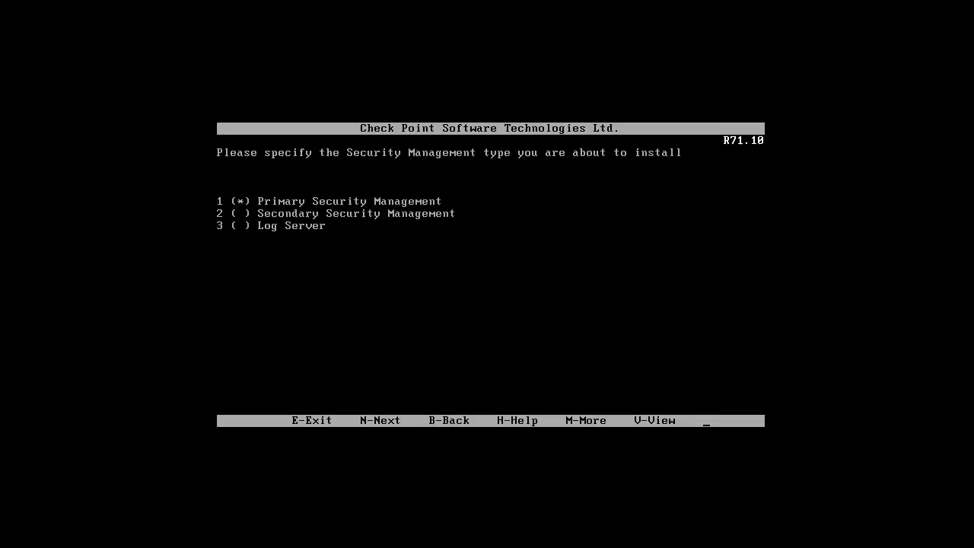
pyautogui.press('2')
pyautogui.press('n')
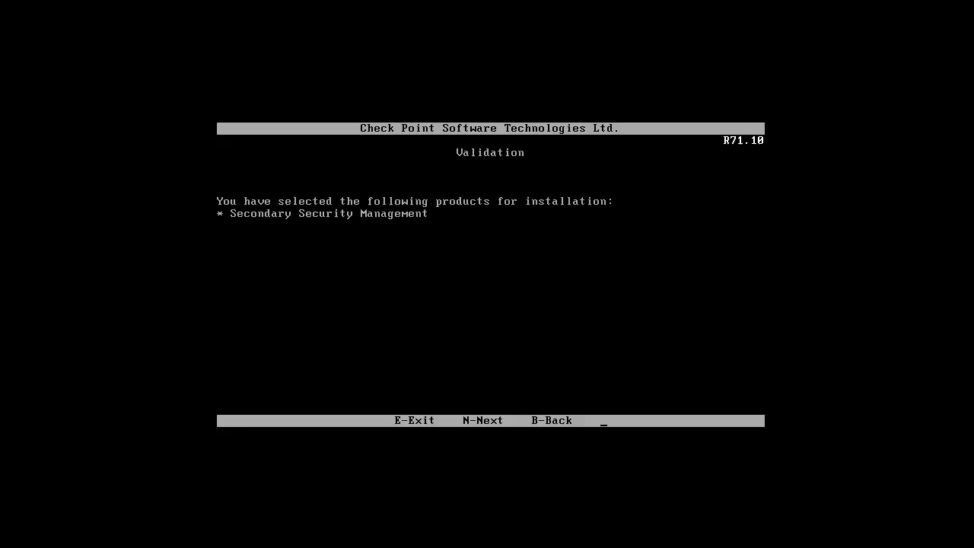
pyautogui.press('n')
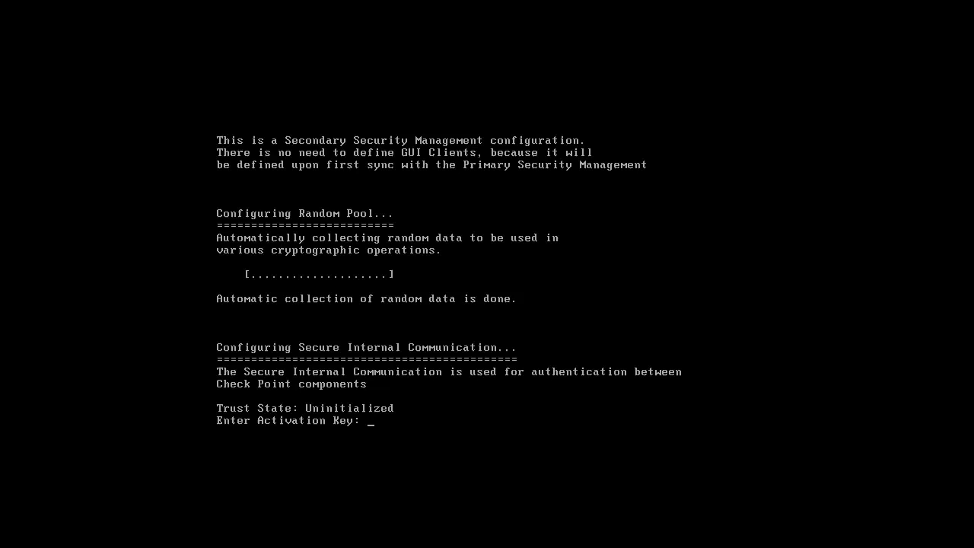
# - Enter and confirm the SIC activation key, then start the installed products
pyautogui.press('Return')
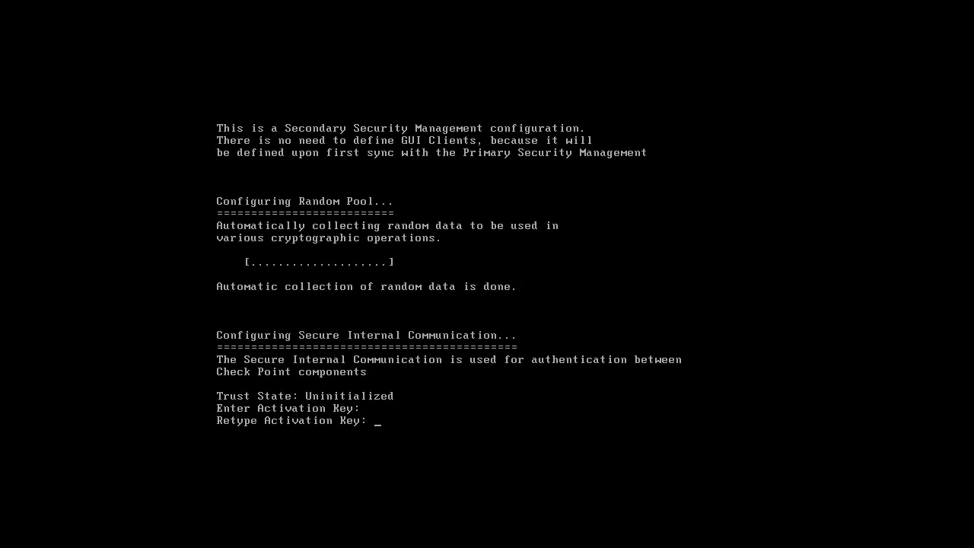
pyautogui.press('Return')
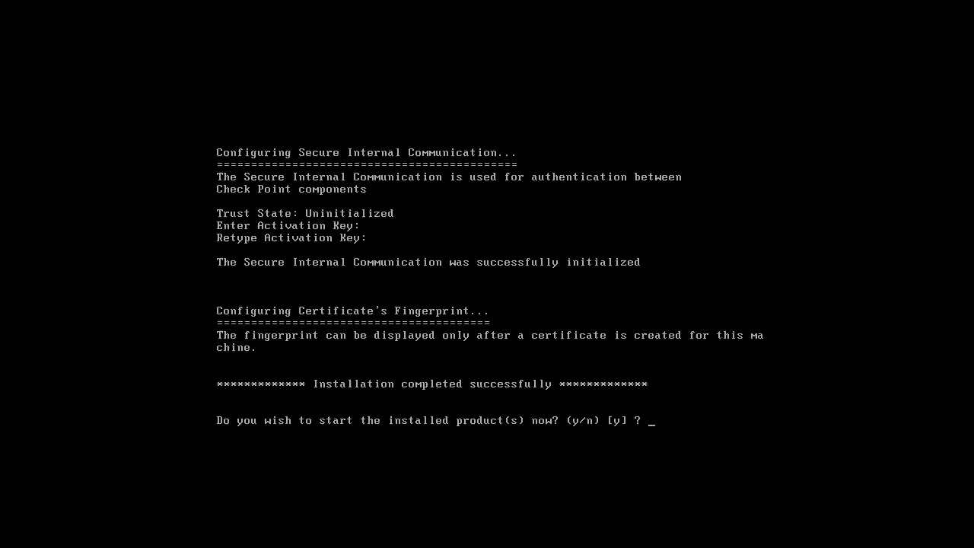
pyautogui.write('y')
pyautogui.press('Return')
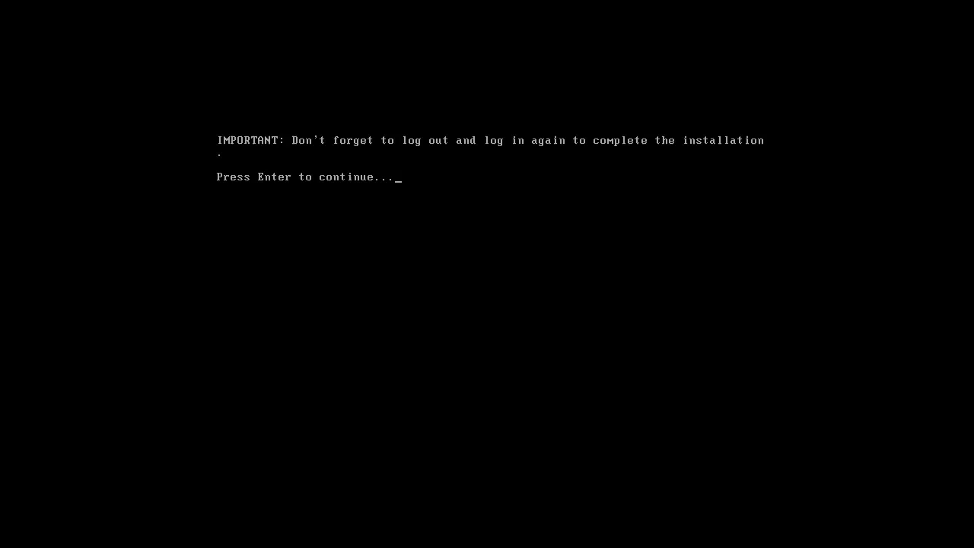
# - Log out of the shell with exit and log back in as admin
pyautogui.press('Return')
pyautogui.write('exit')
pyautogui.press('Return')
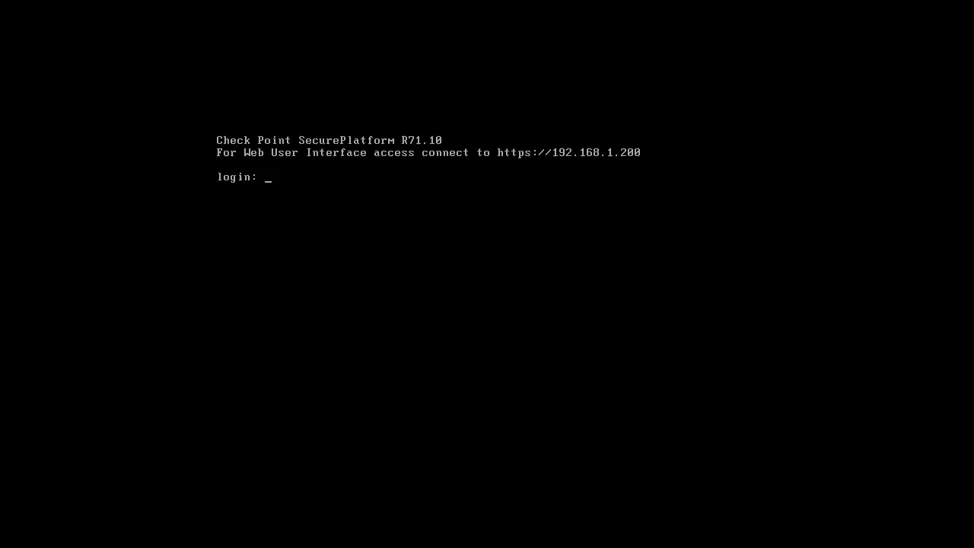
pyautogui.write('admin')
pyautogui.press('Return')
pyautogui.press('Return')
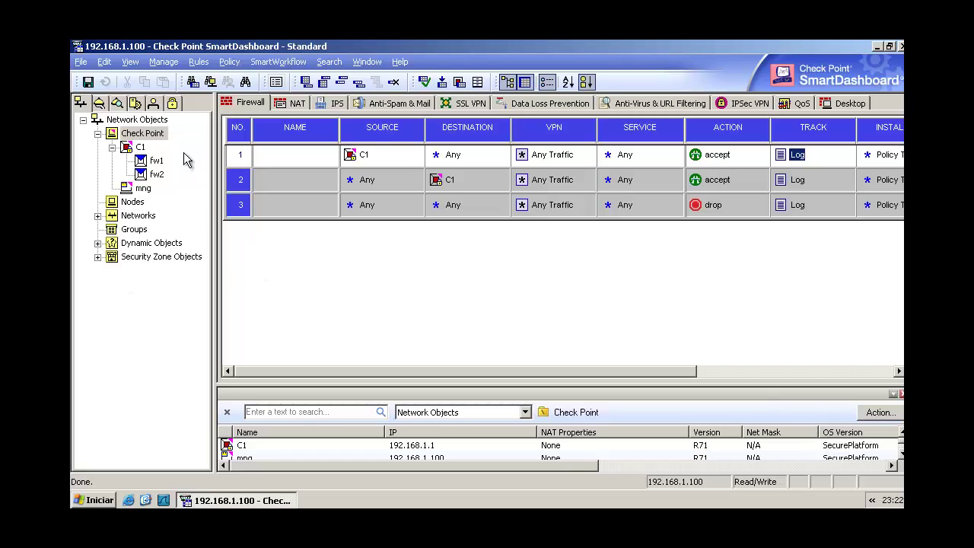
# - Create Check Point host mng2 at 192.168.1.200 with Network Policy Management as Secondary Server
pyautogui.rightClick(139, 134)
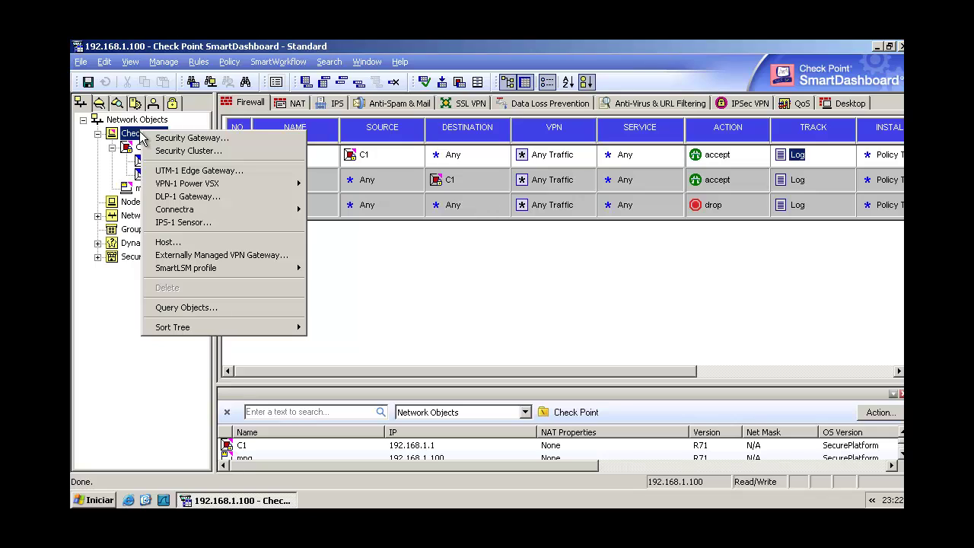
pyautogui.click(183, 244)
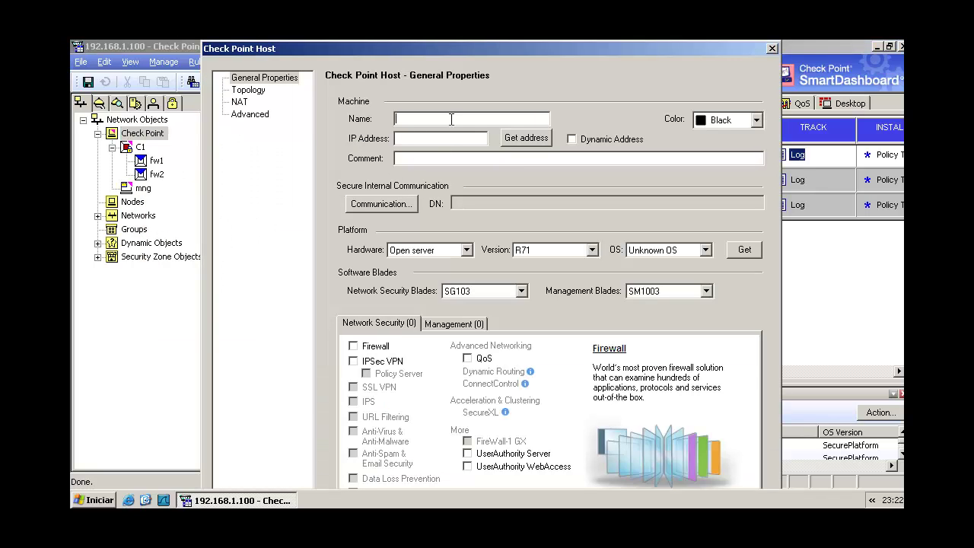
pyautogui.write('mng2')
pyautogui.press('Tab')
pyautogui.write('192.168.1.200')
pyautogui.click(444, 325)
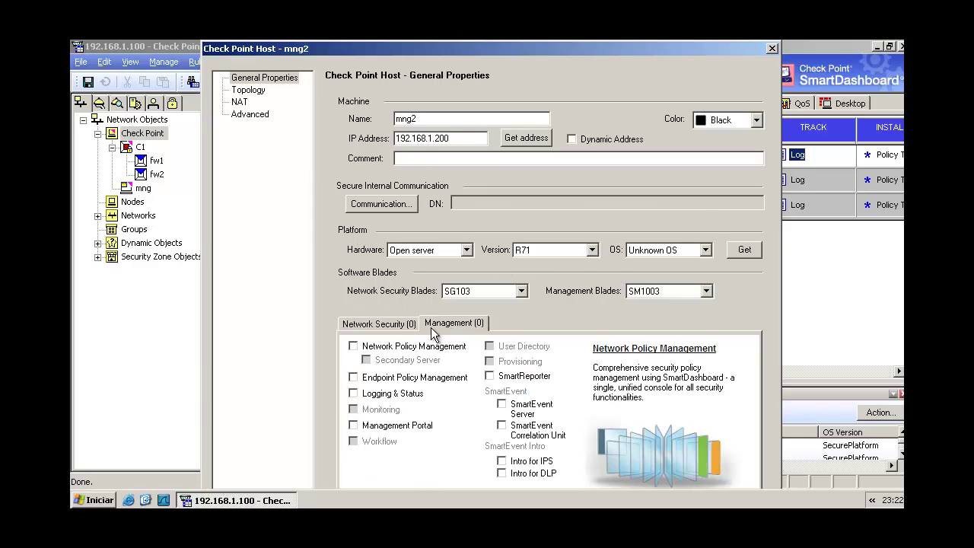
pyautogui.click(353, 346)
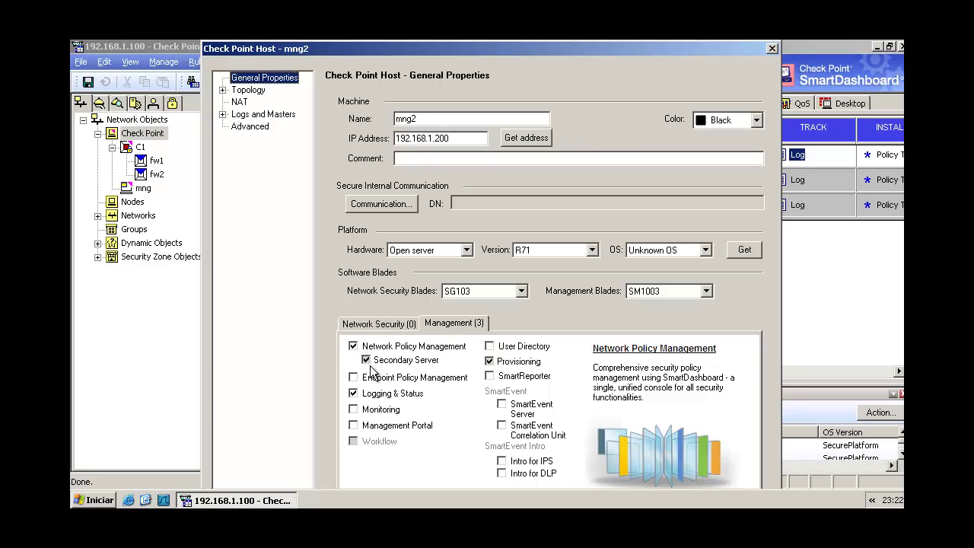
# - Initialize SIC trust with mng2 using the activation key
pyautogui.click(396, 204)
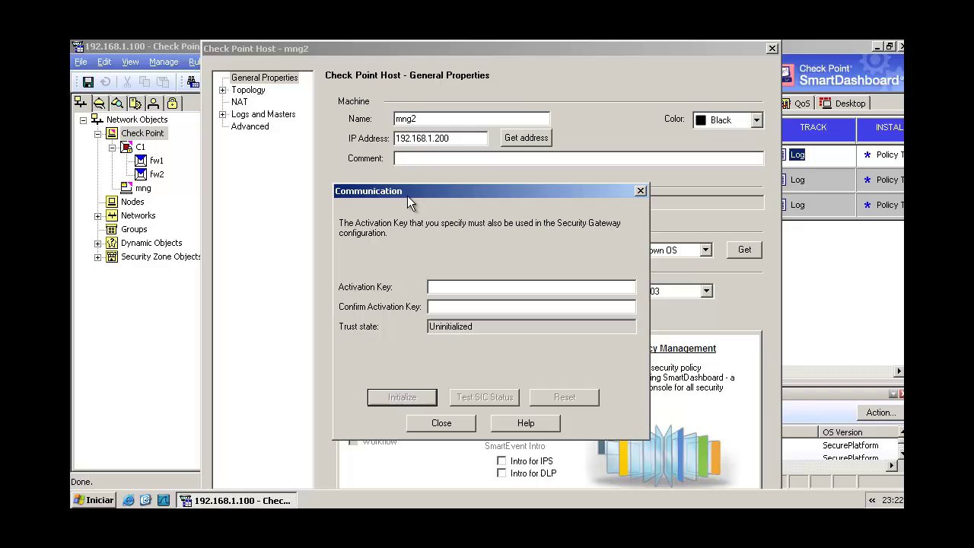
pyautogui.click(446, 286)
pyautogui.write('123456')
pyautogui.press('Tab')
pyautogui.write('123456')
pyautogui.click(399, 398)
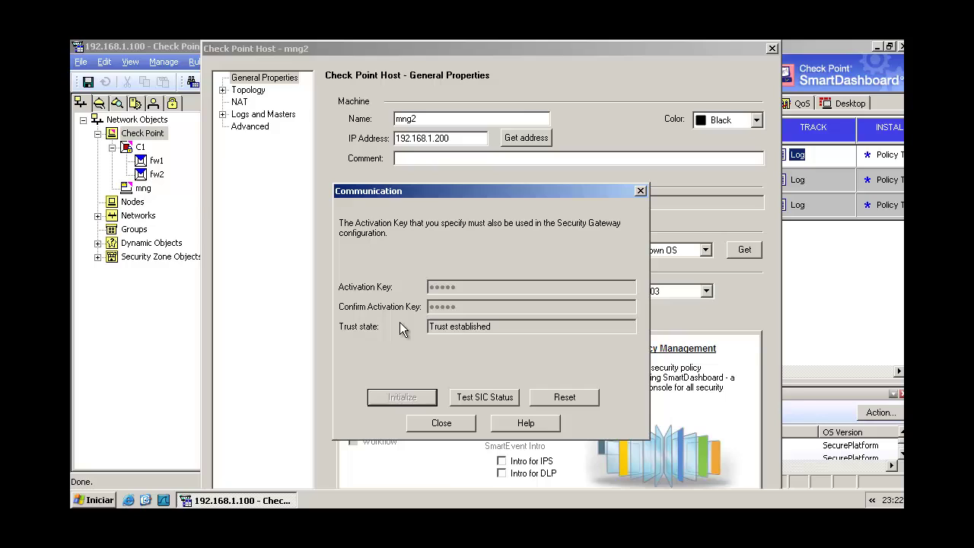
pyautogui.click(428, 426)
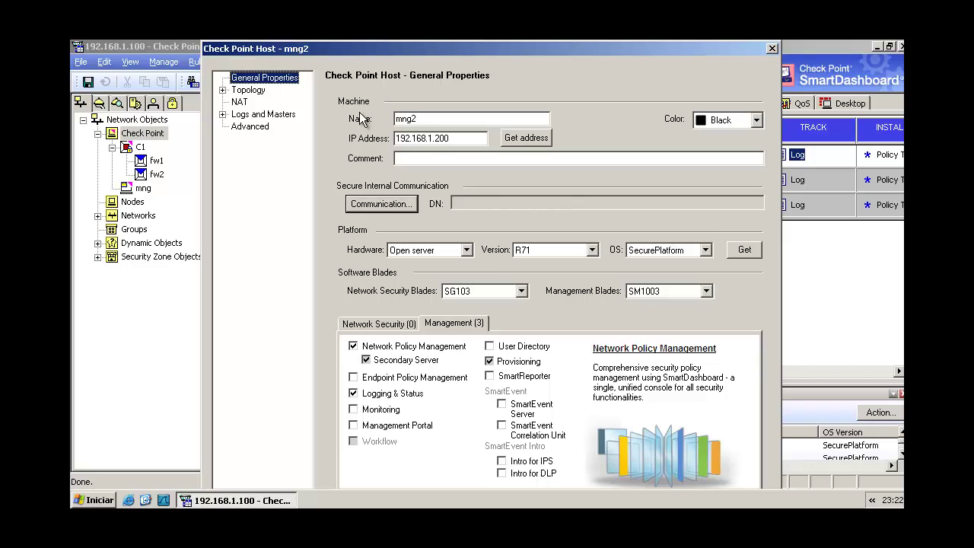
# - Add interface eth0 (192.168.1.200, mask 255.255.255.0) to mng2's topology and save the host
pyautogui.click(237, 90)
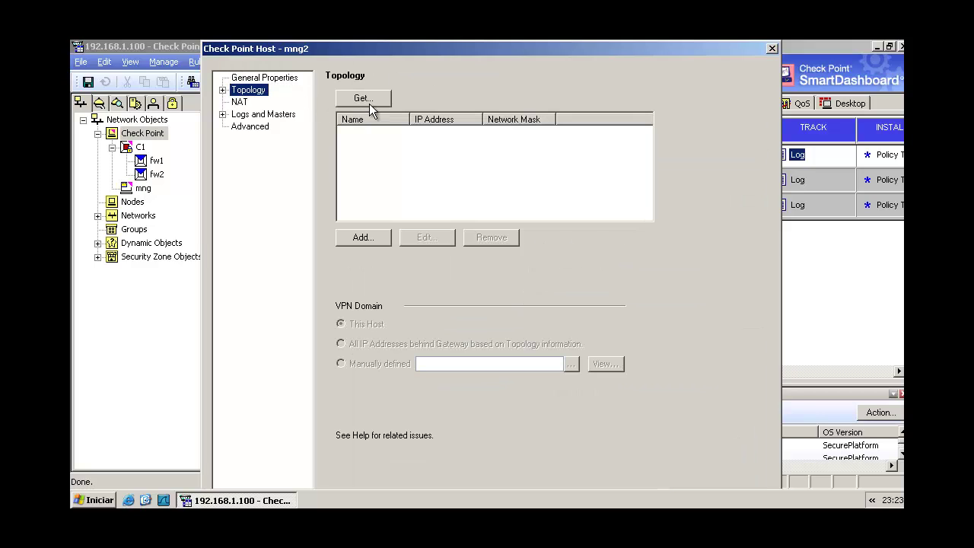
pyautogui.click(368, 102)
pyautogui.click(359, 238)
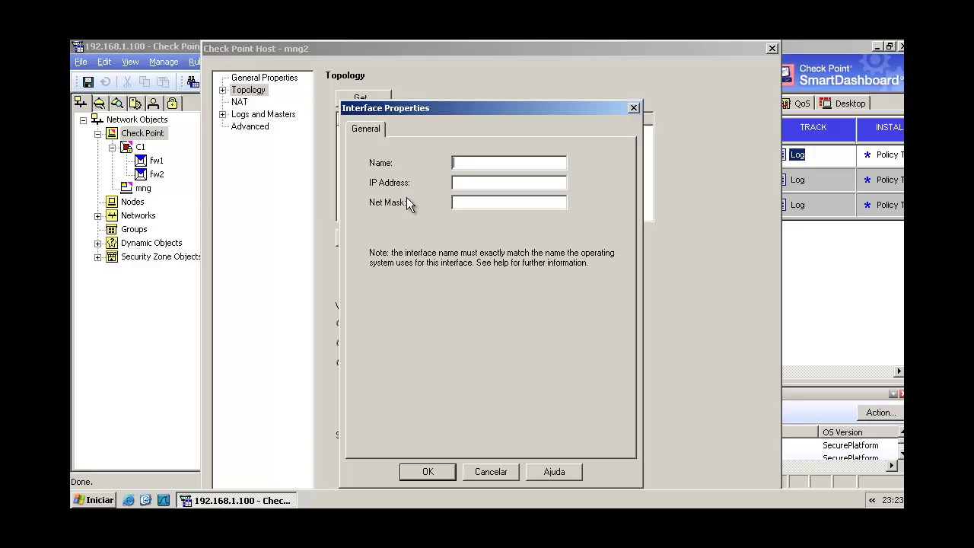
pyautogui.write('e')
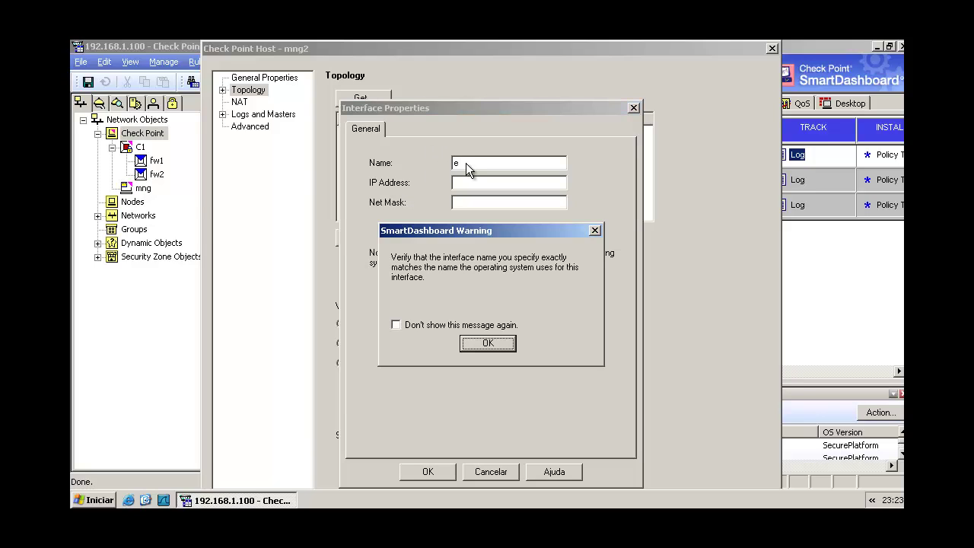
pyautogui.click(477, 346)
pyautogui.write('th0')
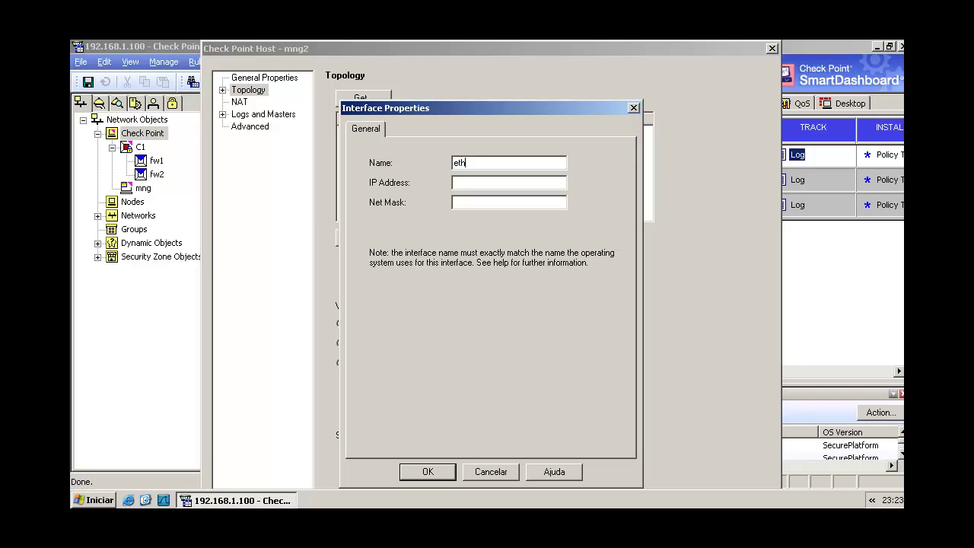
pyautogui.press('Tab')
pyautogui.write('192.168.1.200')
pyautogui.press('Tab')
pyautogui.write('255.255.255.0')
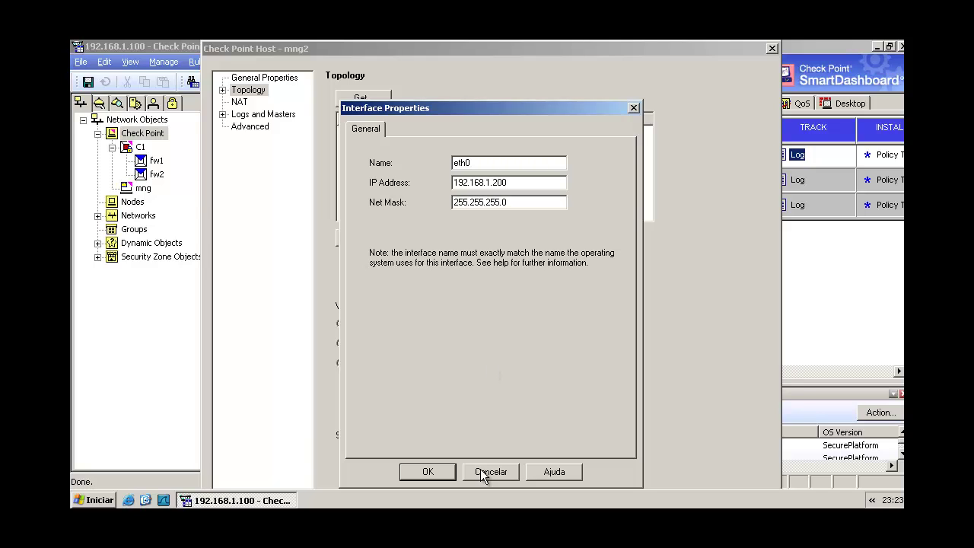
pyautogui.click(437, 475)
pyautogui.click(265, 78)
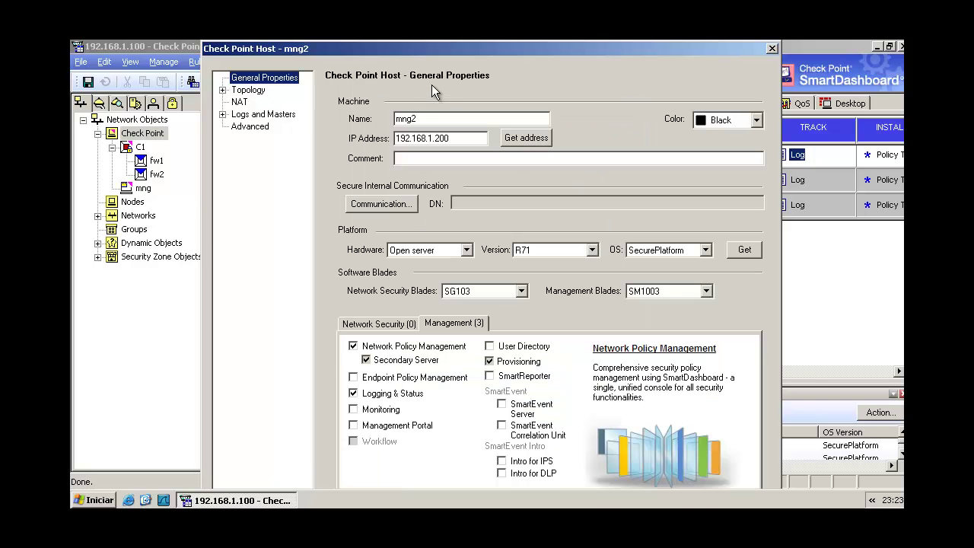
pyautogui.press('Return')
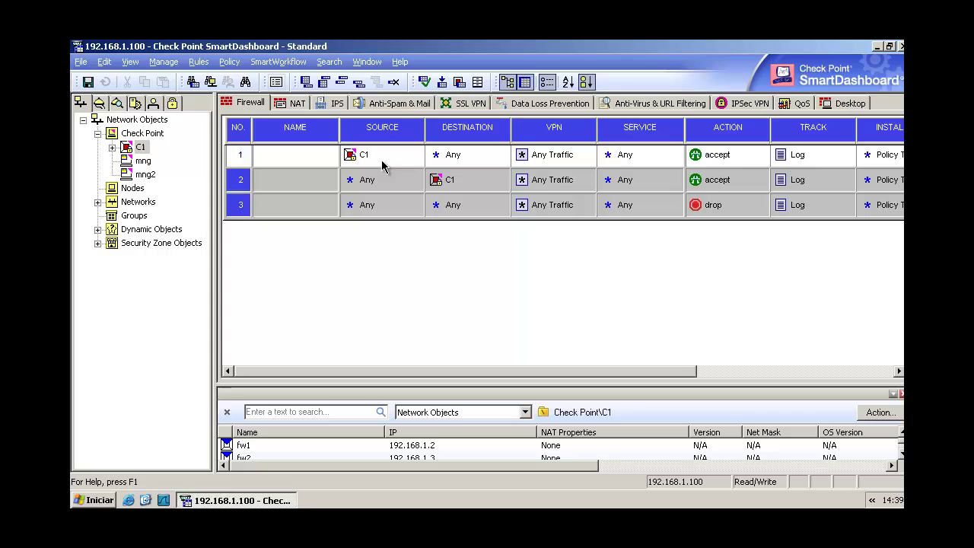
# - Install the Standard policy on cluster C1 and close the completed installation report
pyautogui.click(442, 81)
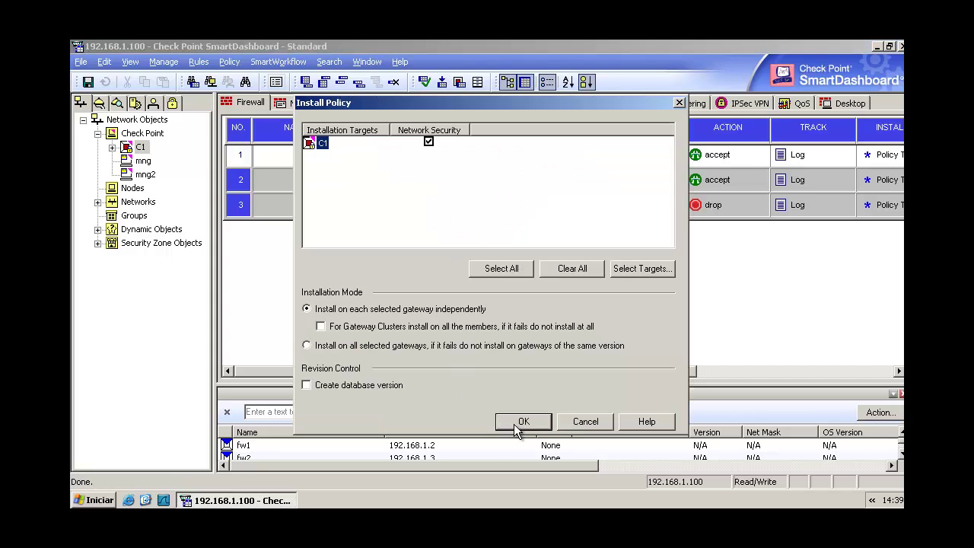
pyautogui.click(515, 428)
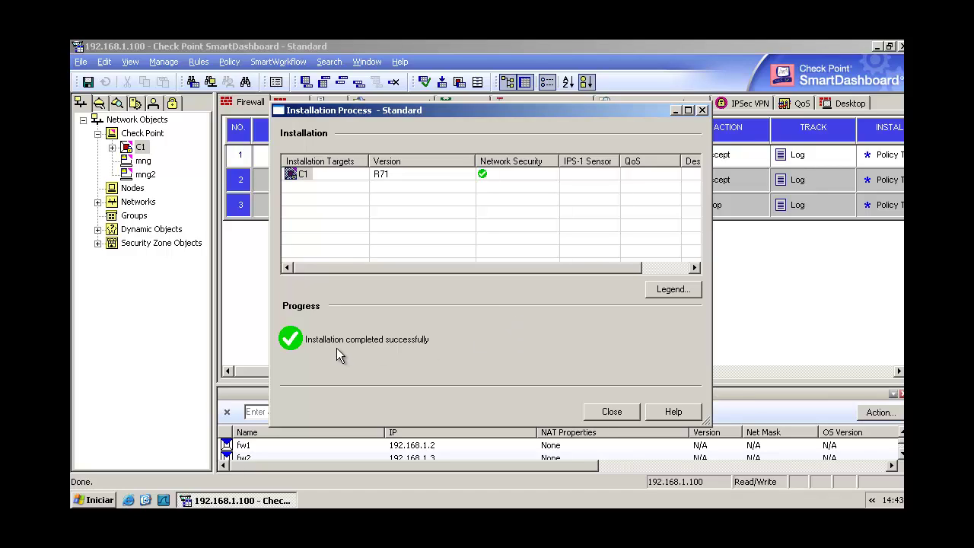
pyautogui.click(620, 414)
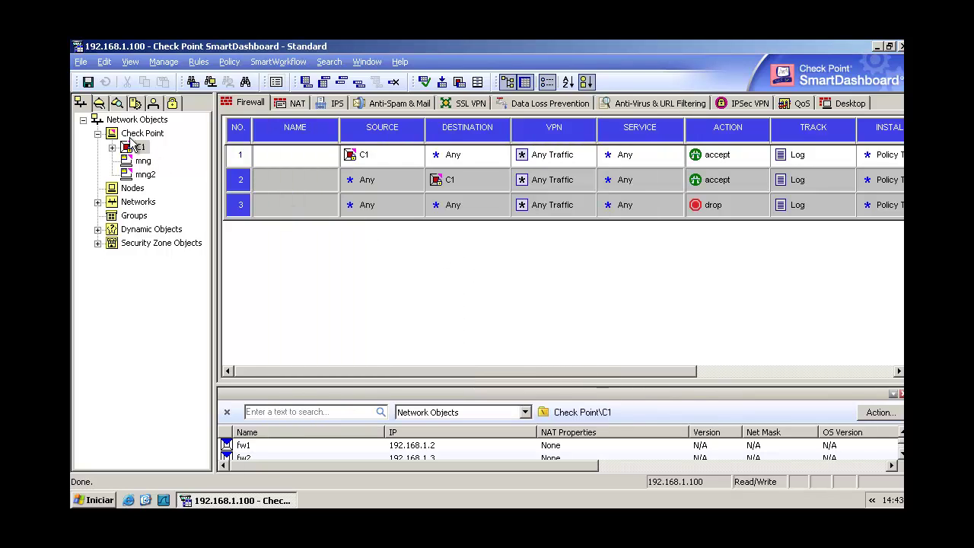
pyautogui.click(230, 64)
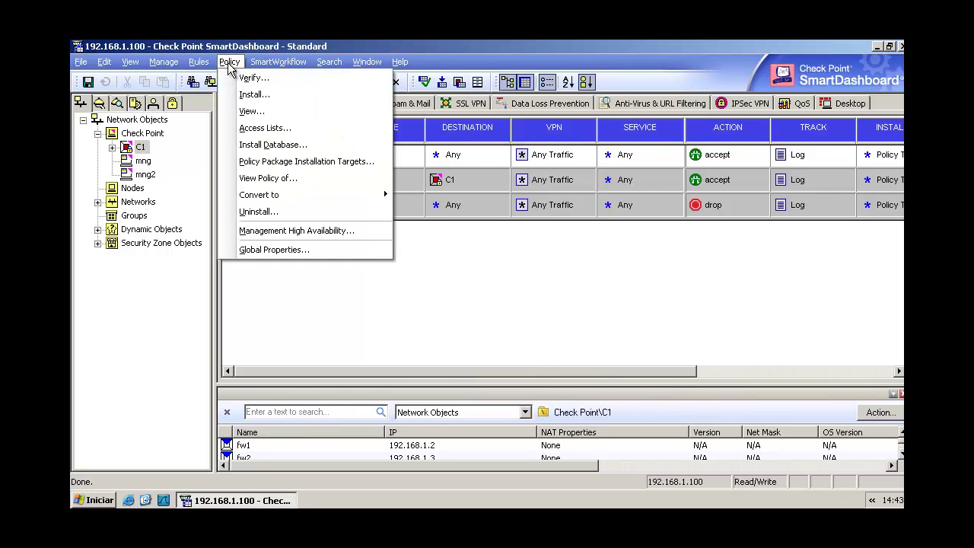
# - View Management High Availability and widen the status column to read mng2's standby, never-synced state
pyautogui.click(292, 234)
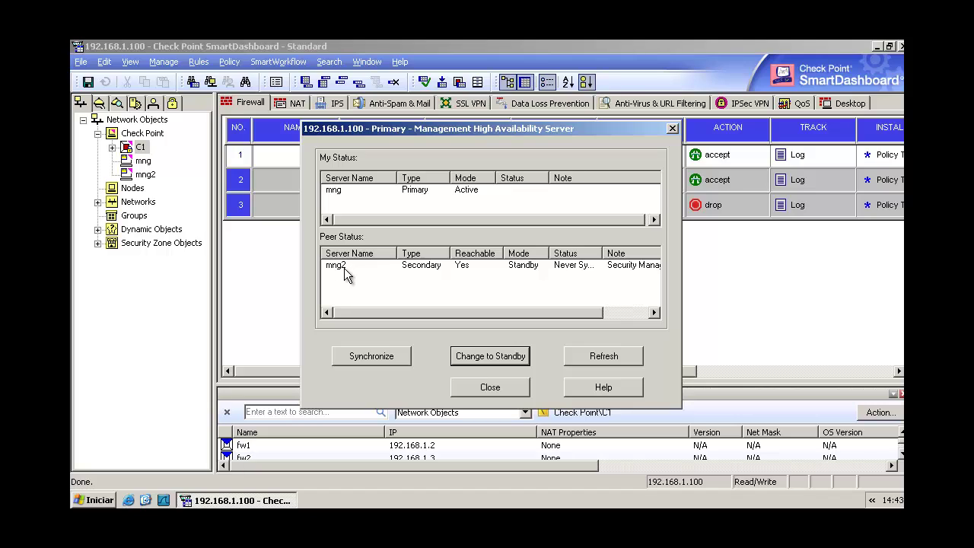
pyautogui.click(341, 268)
pyautogui.doubleClick(602, 253)
pyautogui.moveTo(517, 313); pyautogui.dragTo(576, 282)
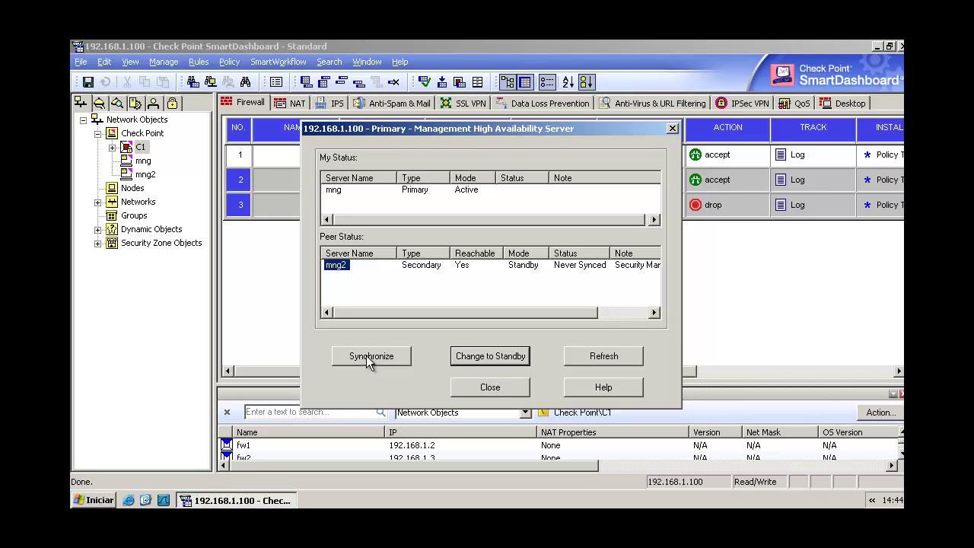
# - Synchronize mng2 and dismiss the time-mismatch failure messages
pyautogui.click(366, 355)
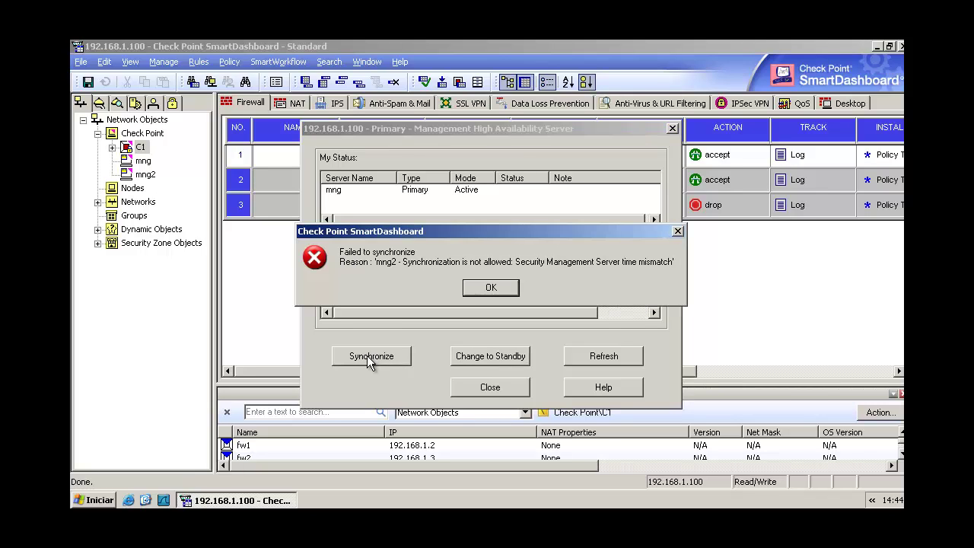
pyautogui.click(490, 289)
pyautogui.click(505, 286)
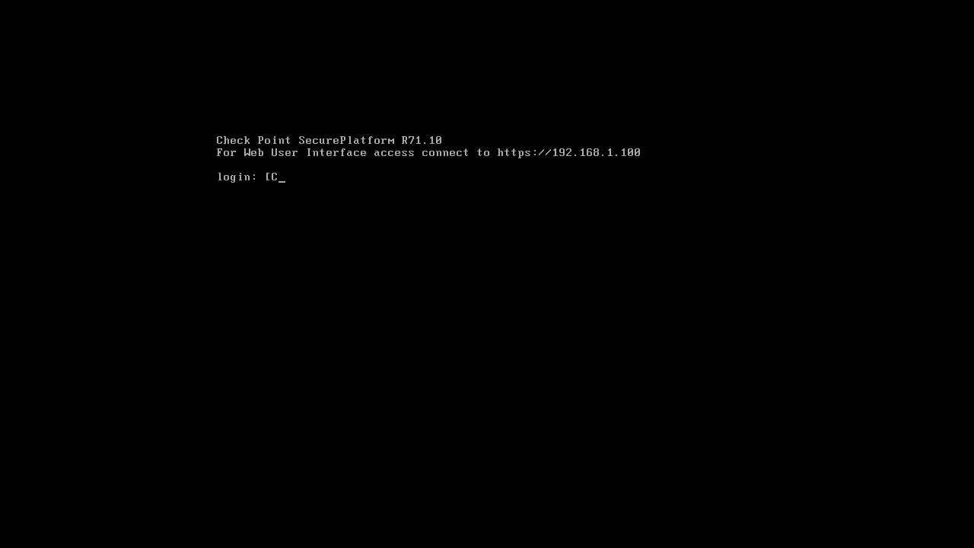
# - Log in on mng and check its clock shows 10:10
pyautogui.write('admin')
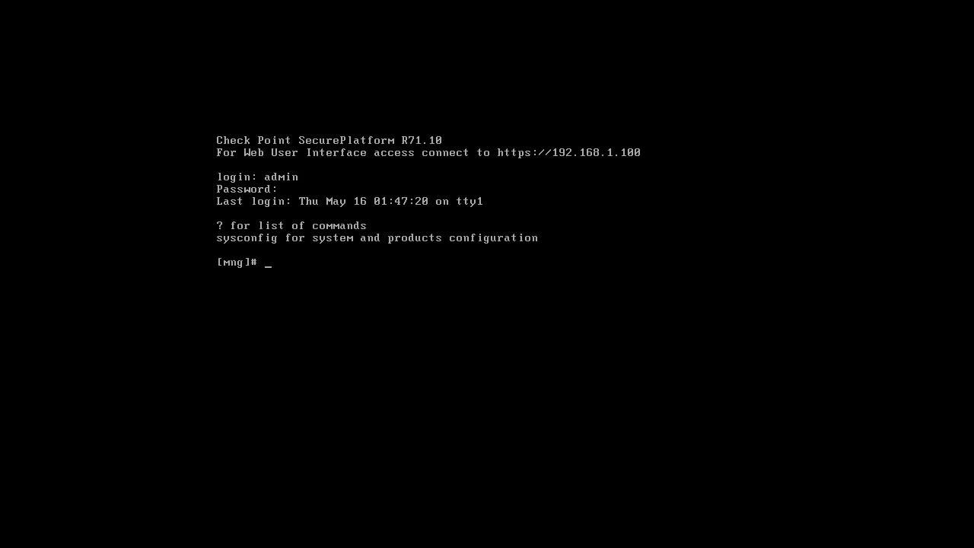
pyautogui.write('time')
pyautogui.press('Return')
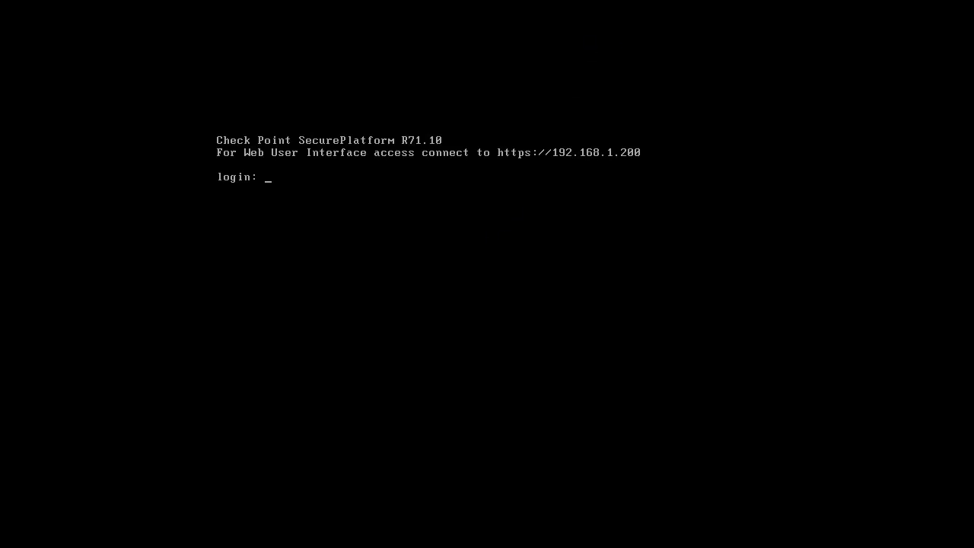
# - Log in on mng2, check its clock shows 02:49, and start sysconfig
pyautogui.write('admin')
pyautogui.press('Return')
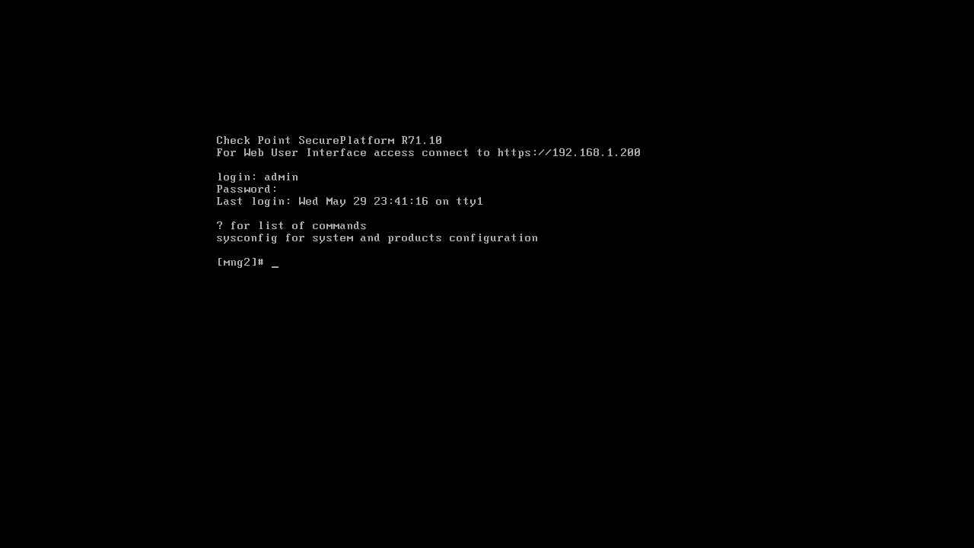
pyautogui.write('time')
pyautogui.press('Return')
pyautogui.write('sysco')
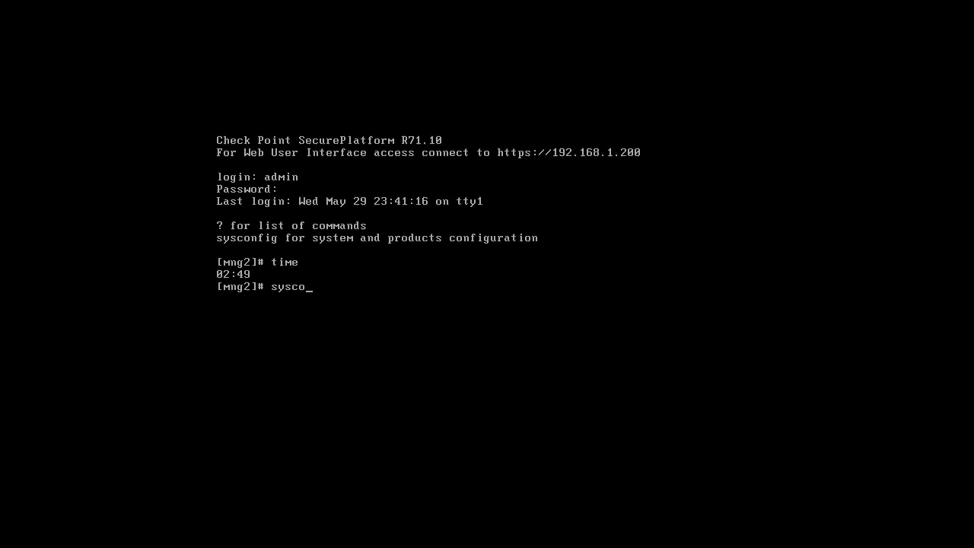
pyautogui.write('nfig')
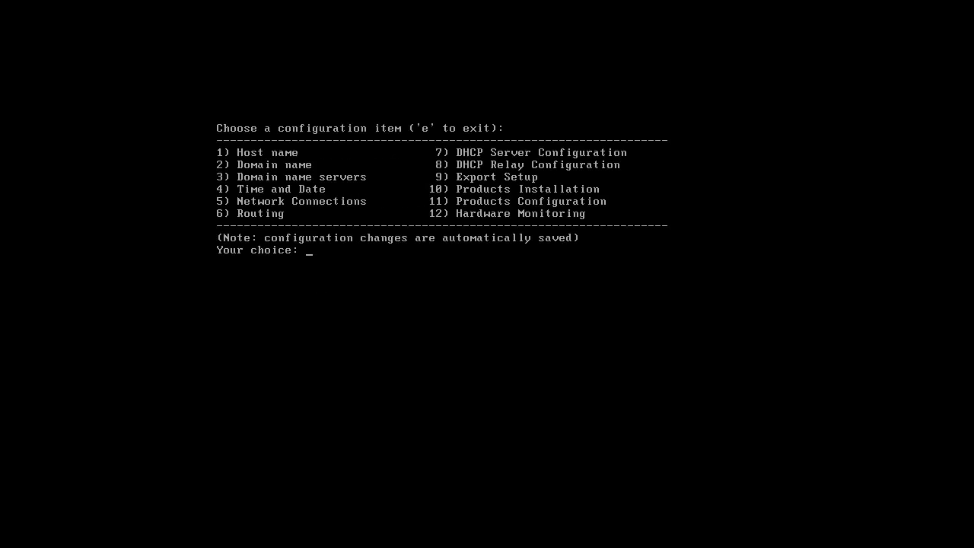
pyautogui.write('4')
# - Set mng2's local time to 10:11 and exit sysconfig back to the shell
pyautogui.press('Return')
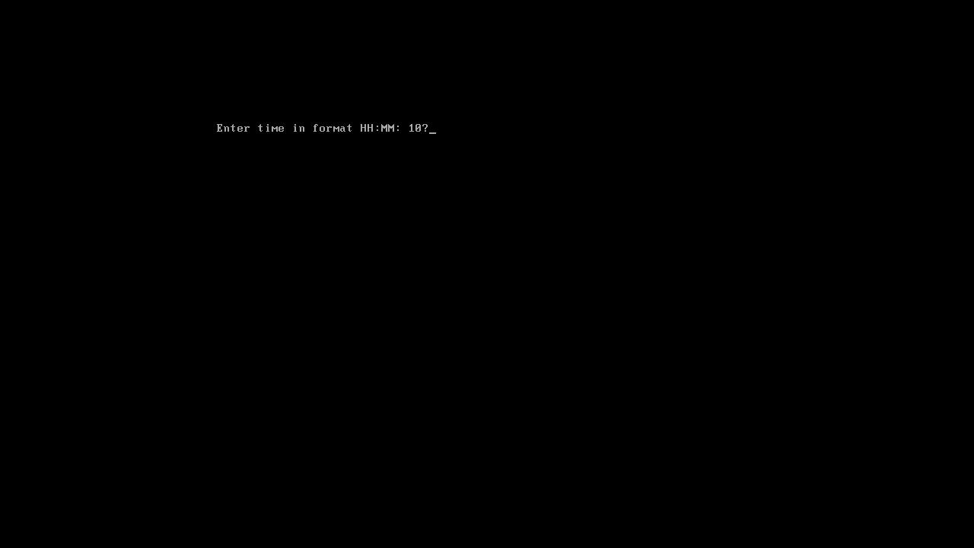
pyautogui.press('BackSpace')
pyautogui.write(':11')
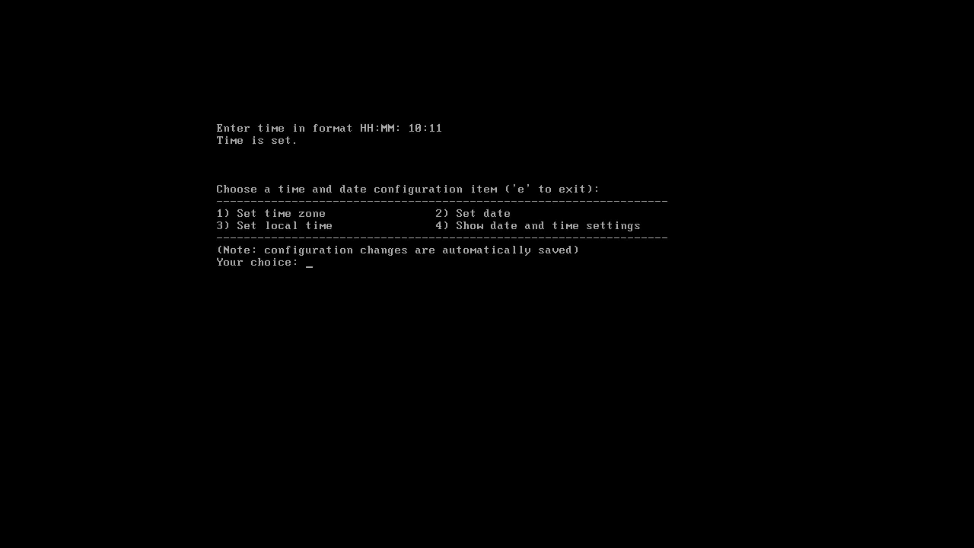
pyautogui.write('e')
pyautogui.press('Return')
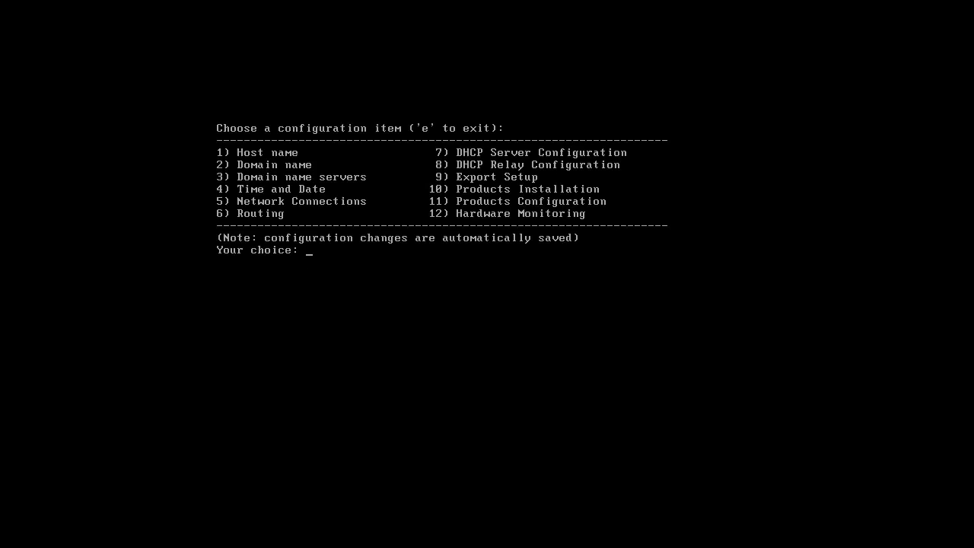
pyautogui.write('e')
pyautogui.press('Return')
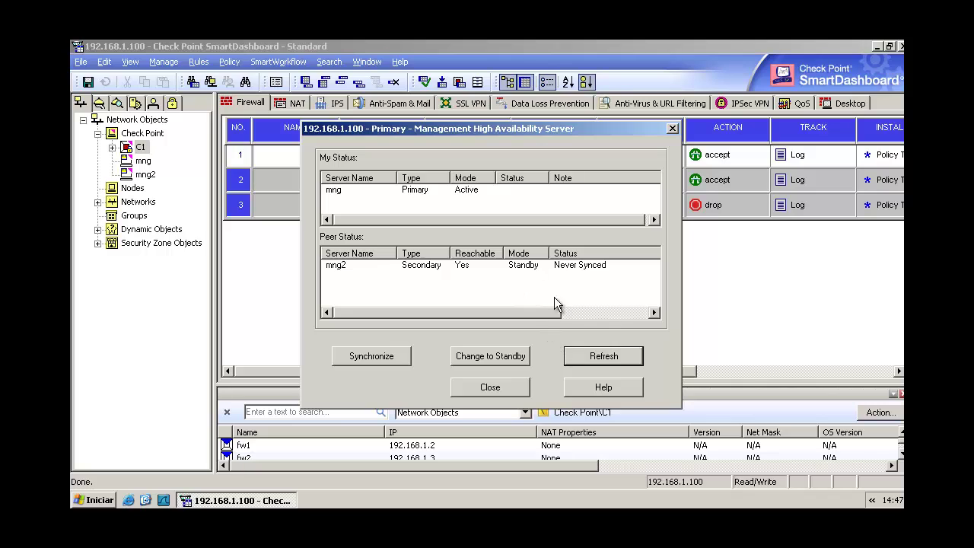
# - Check that mng is active and mng2 is a synchronized standby, then close the status window
pyautogui.moveTo(373, 310)
pyautogui.mouseDown()
pyautogui.moveTo(422, 310)
pyautogui.moveTo(373, 310)
pyautogui.mouseUp()
pyautogui.moveTo(411, 218); pyautogui.dragTo(458, 297)
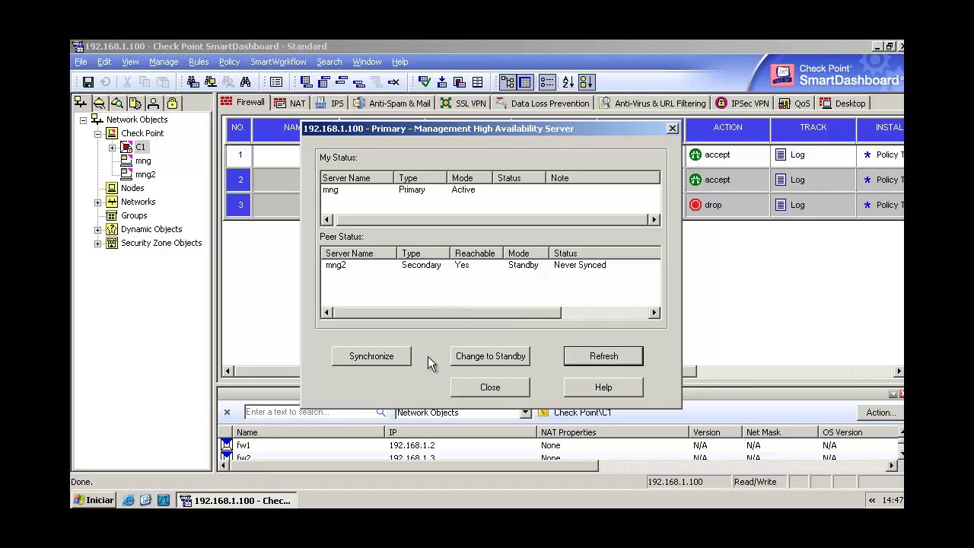
pyautogui.click(401, 355)
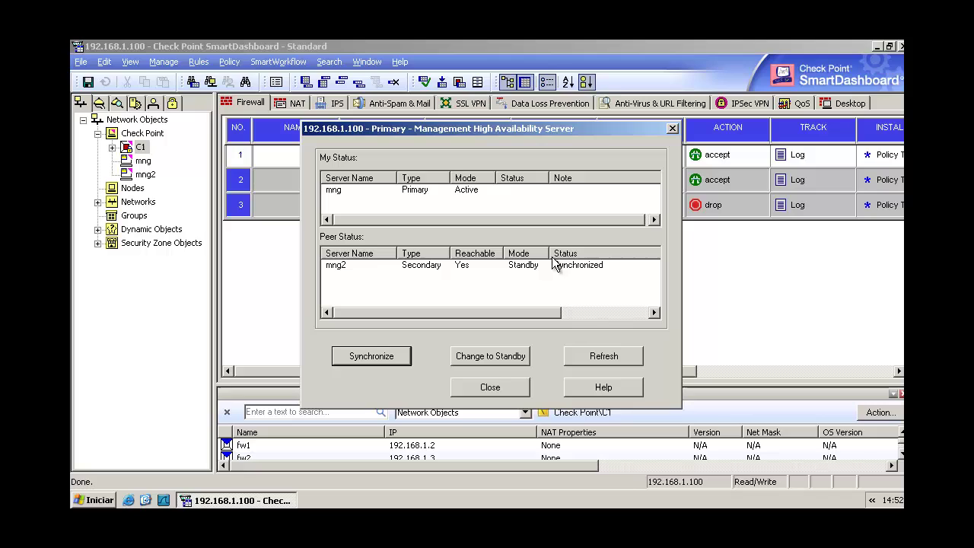
pyautogui.moveTo(523, 313); pyautogui.dragTo(611, 313)
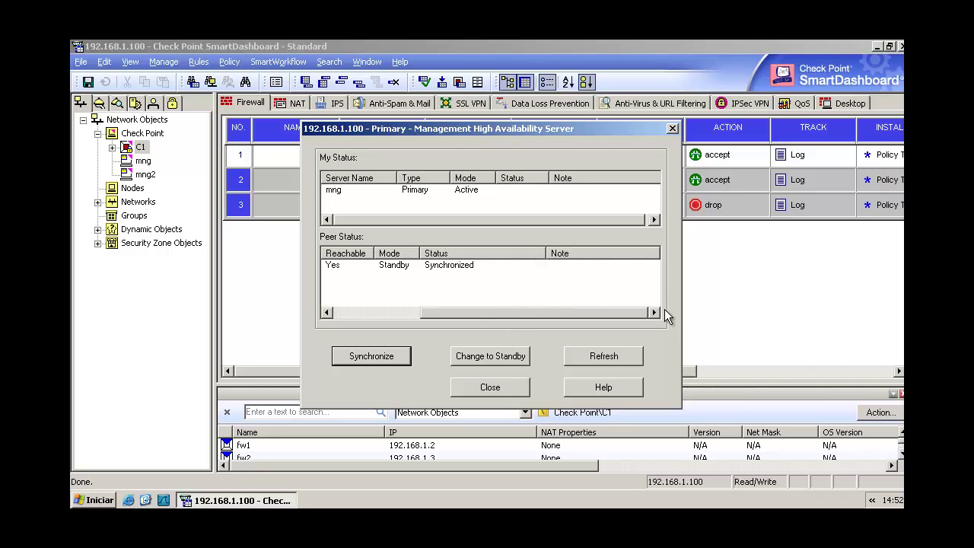
pyautogui.moveTo(470, 312); pyautogui.dragTo(360, 298)
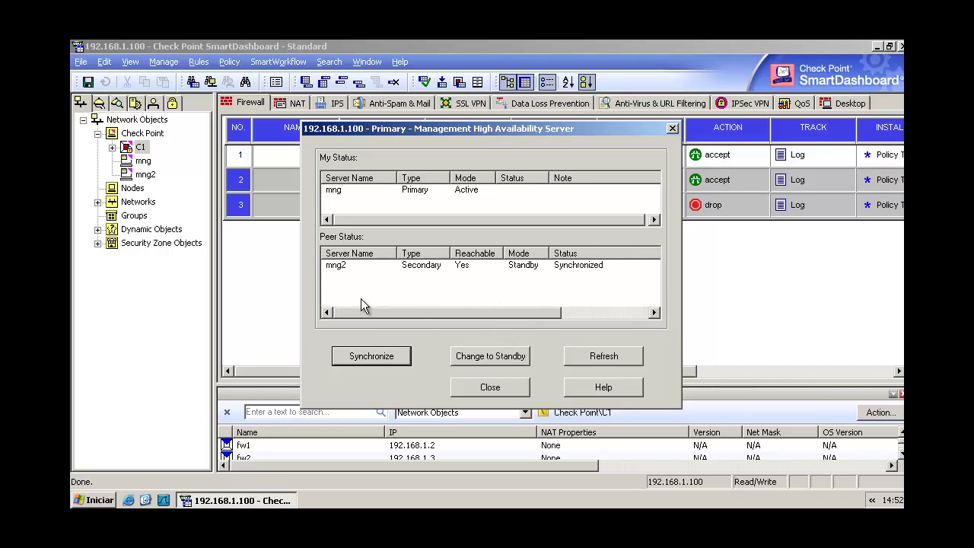
pyautogui.click(486, 388)
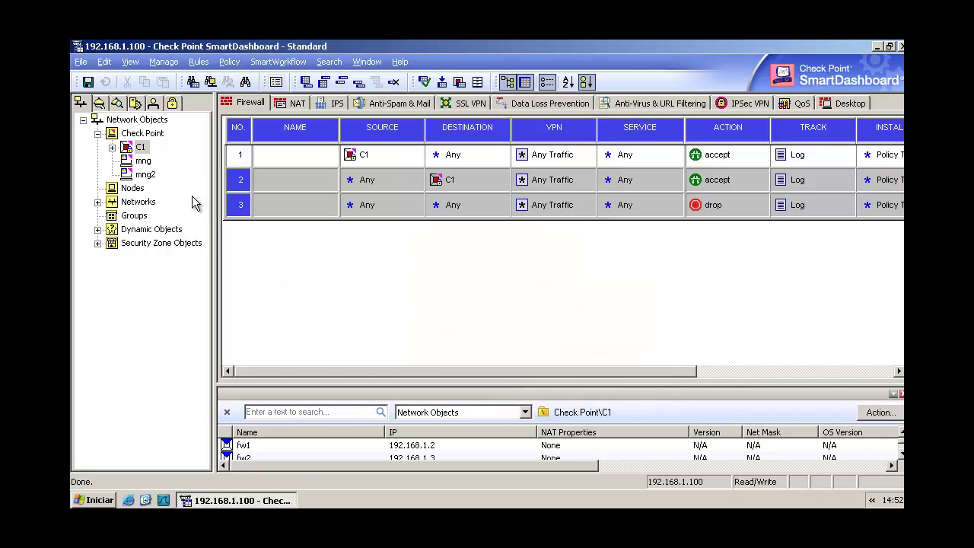
pyautogui.click(231, 64)
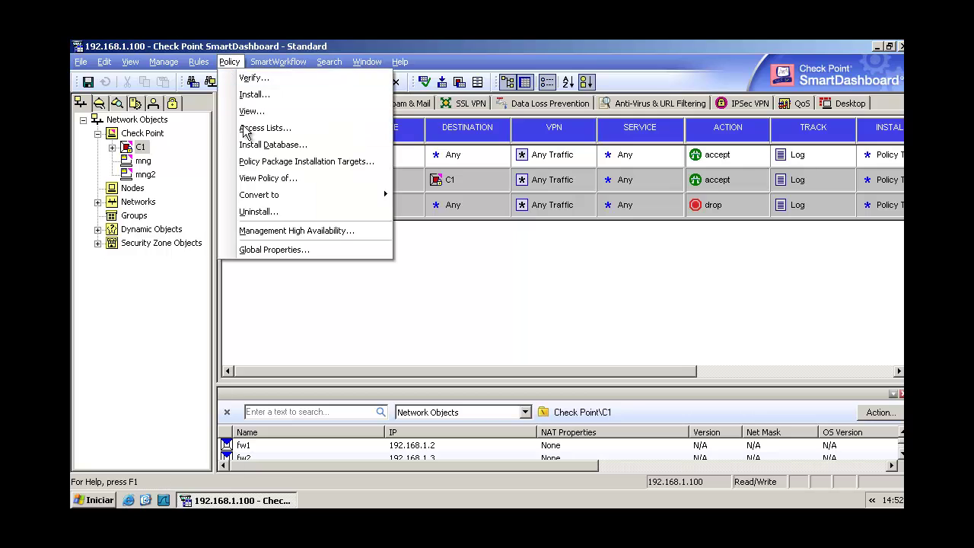
pyautogui.click(271, 251)
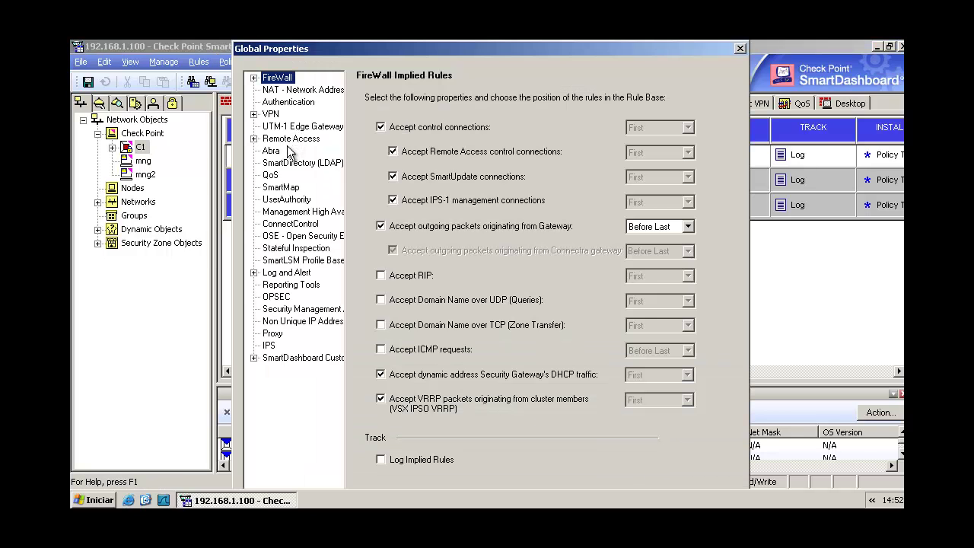
pyautogui.click(301, 213)
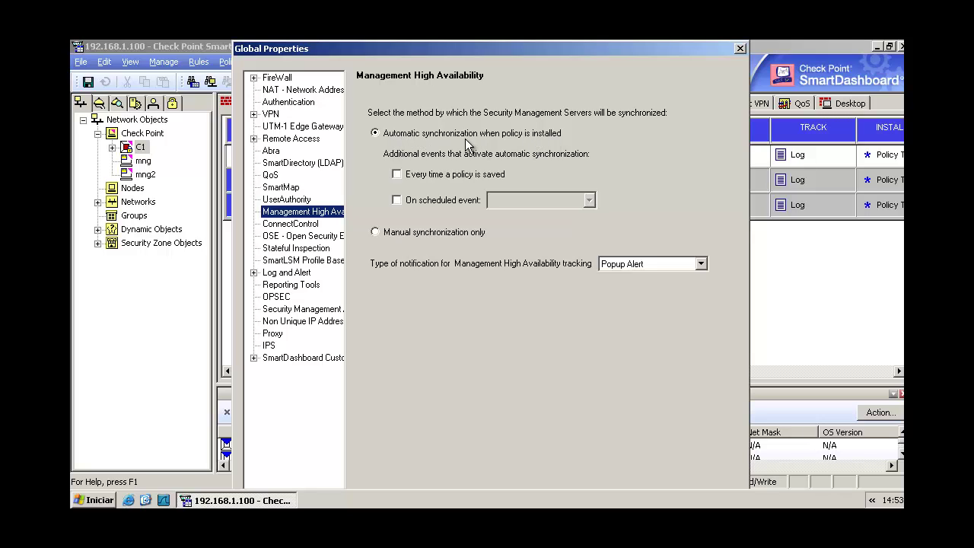
pyautogui.click(397, 175)
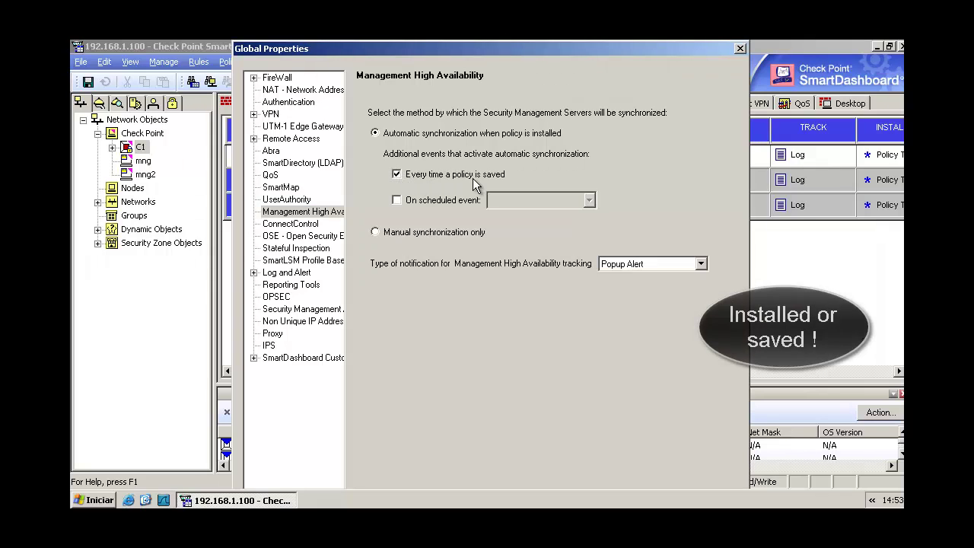
pyautogui.click(396, 174)
pyautogui.click(396, 200)
pyautogui.click(589, 200)
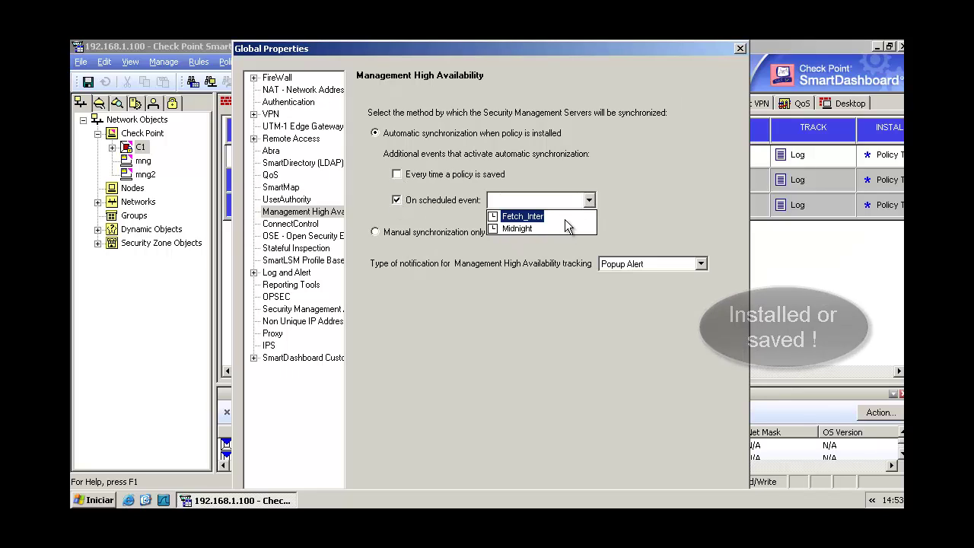
pyautogui.click(590, 201)
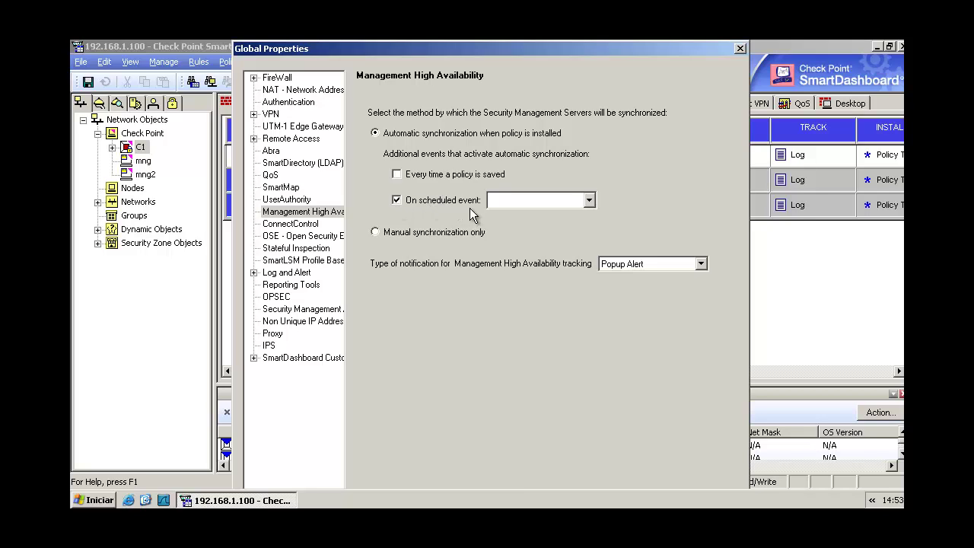
pyautogui.click(396, 201)
pyautogui.press('Return')
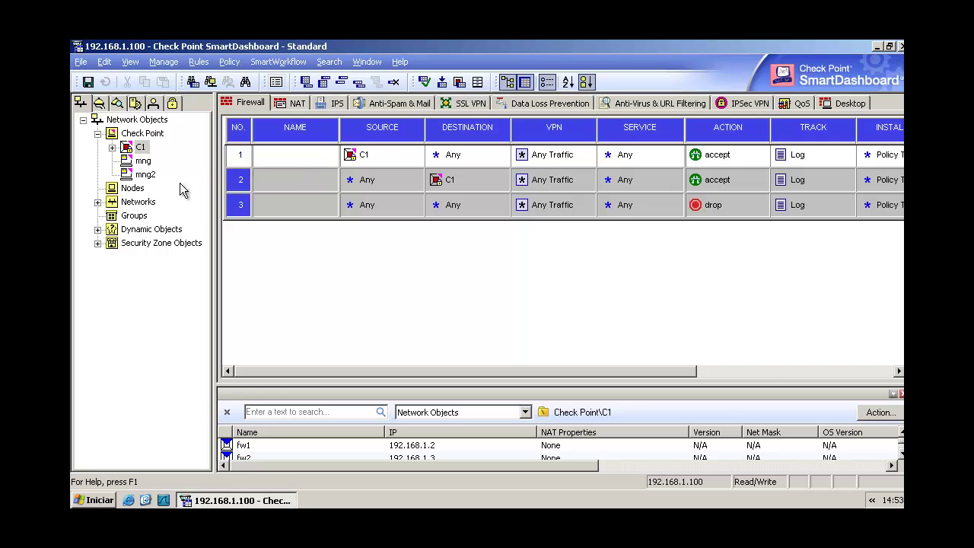
pyautogui.doubleClick(147, 175)
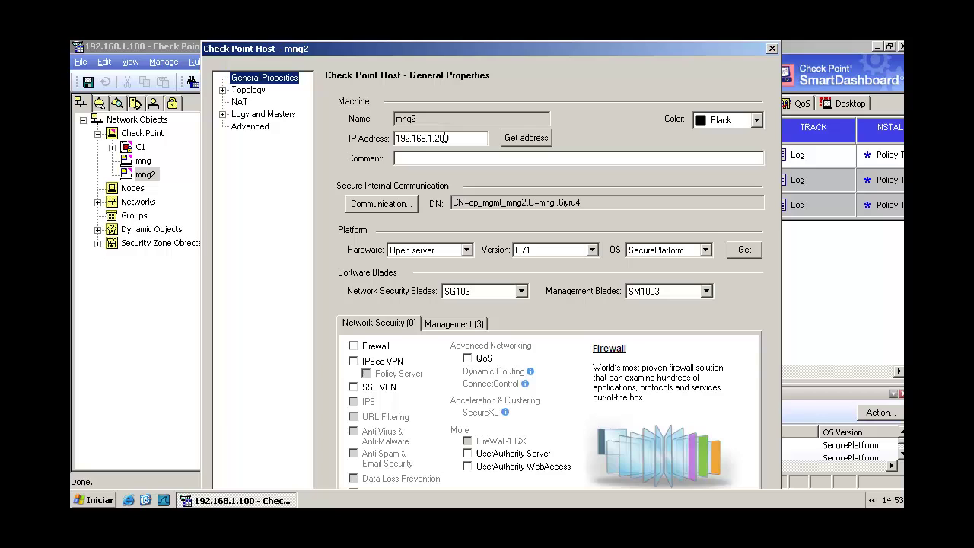
pyautogui.click(772, 48)
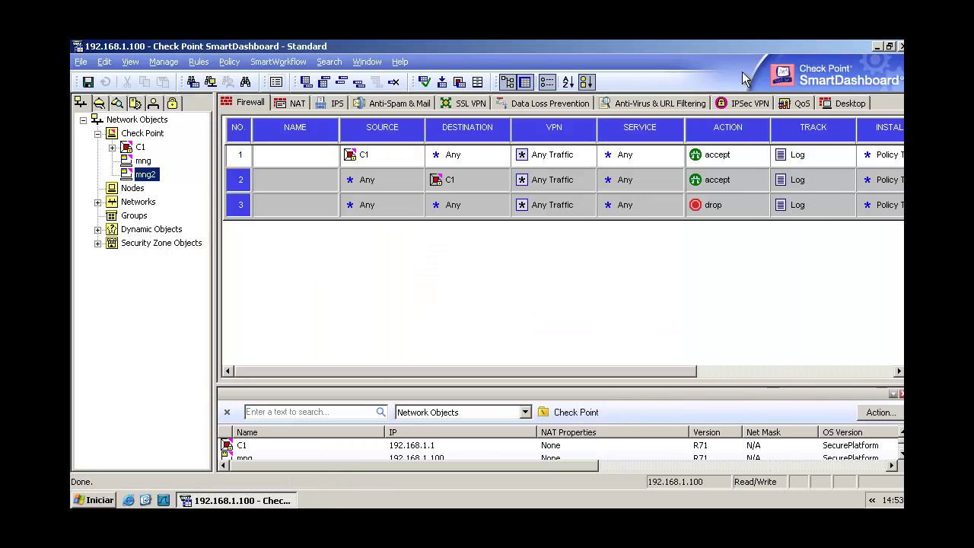
# - Close SmartDashboard and relaunch SmartDashboard R71 to its login window
pyautogui.click(900, 47)
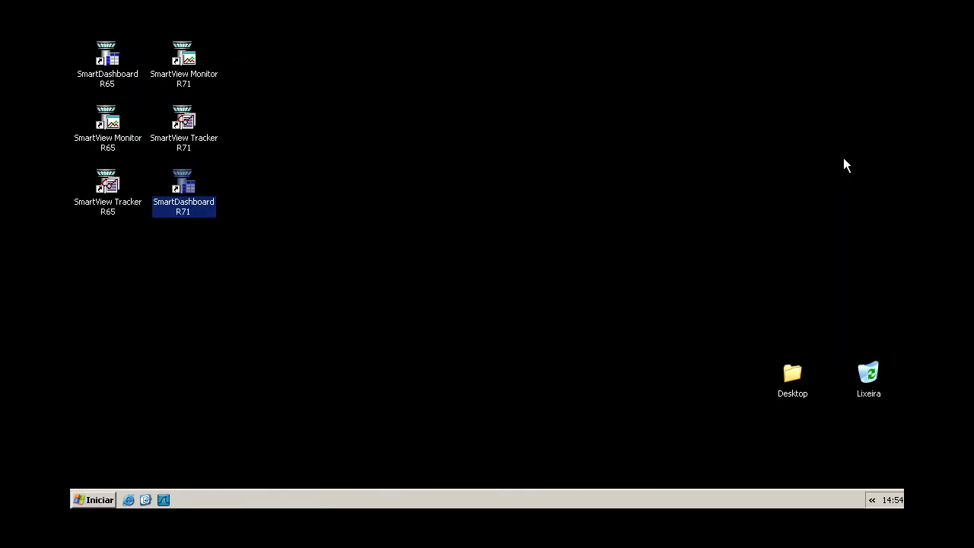
pyautogui.click(189, 216)
pyautogui.click(260, 253)
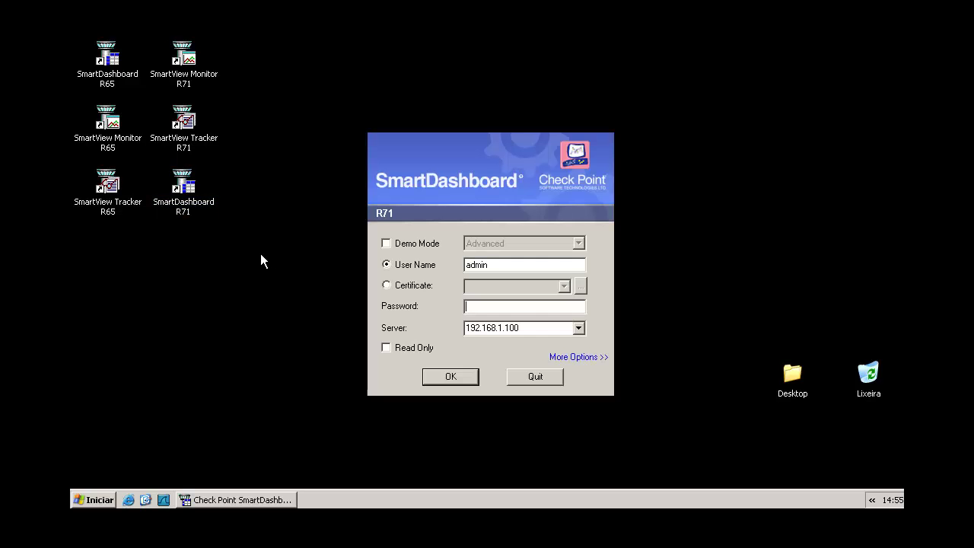
pyautogui.click(499, 306)
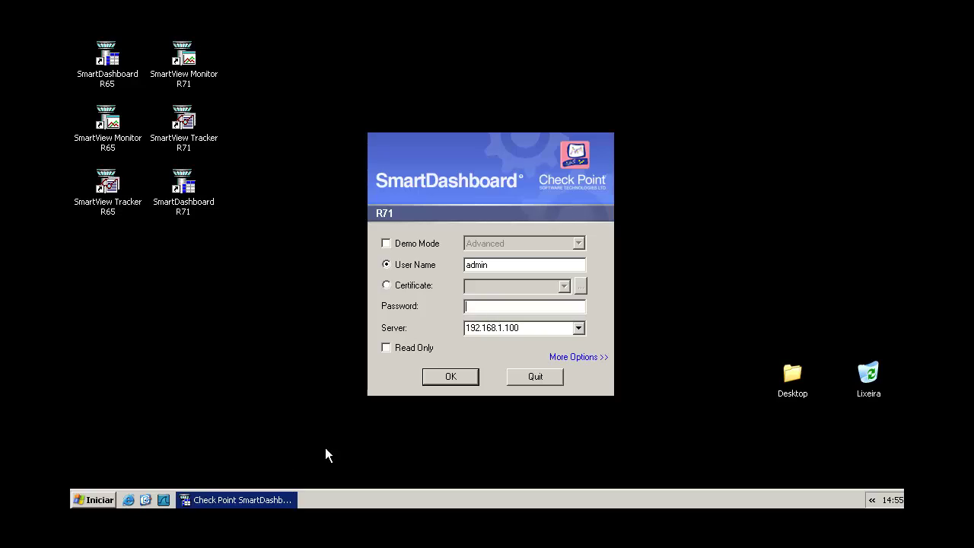
# - Change the login server address to 192.168.1.200
pyautogui.click(525, 327)
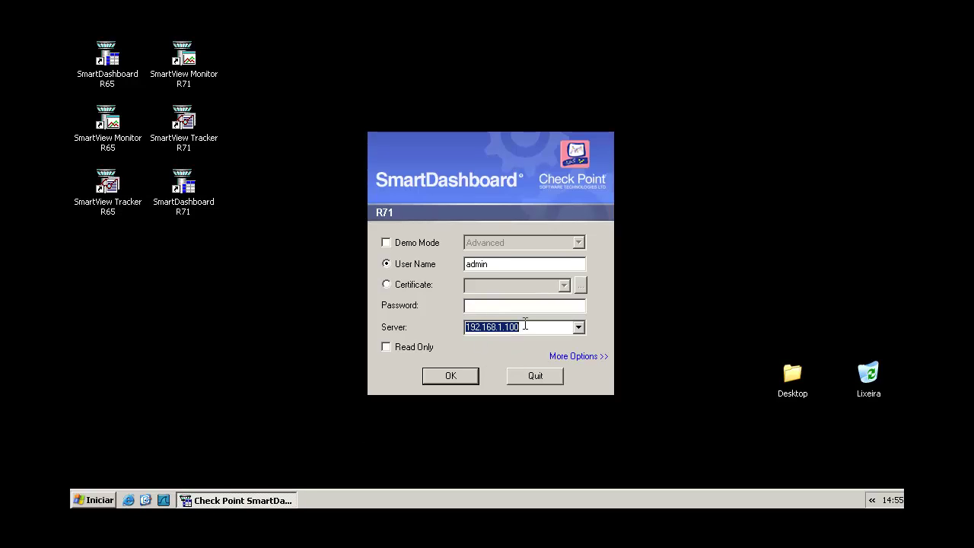
pyautogui.click(530, 327)
pyautogui.press('BackSpace')
pyautogui.press('BackSpace')
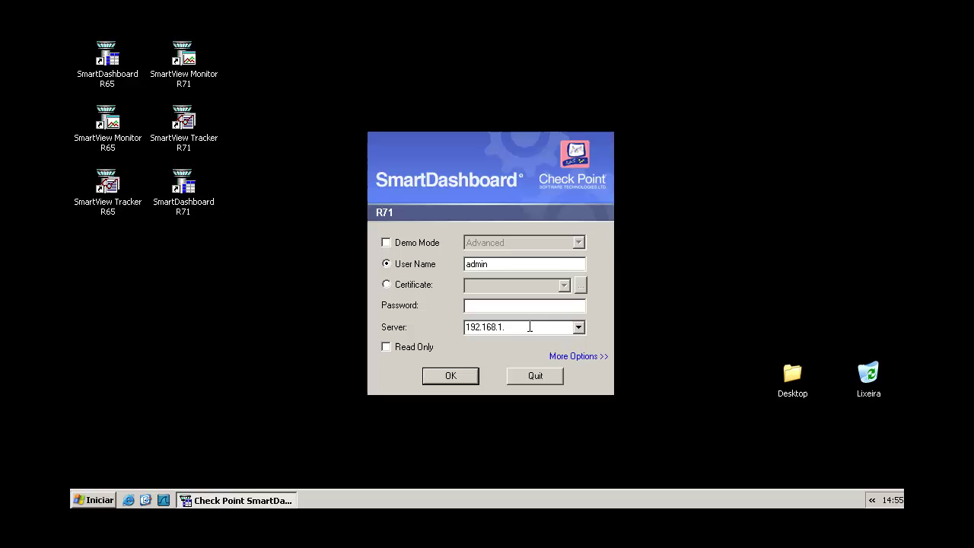
pyautogui.press('BackSpace')
pyautogui.write('30')
pyautogui.press('BackSpace')
pyautogui.press('BackSpace')
pyautogui.write('200')
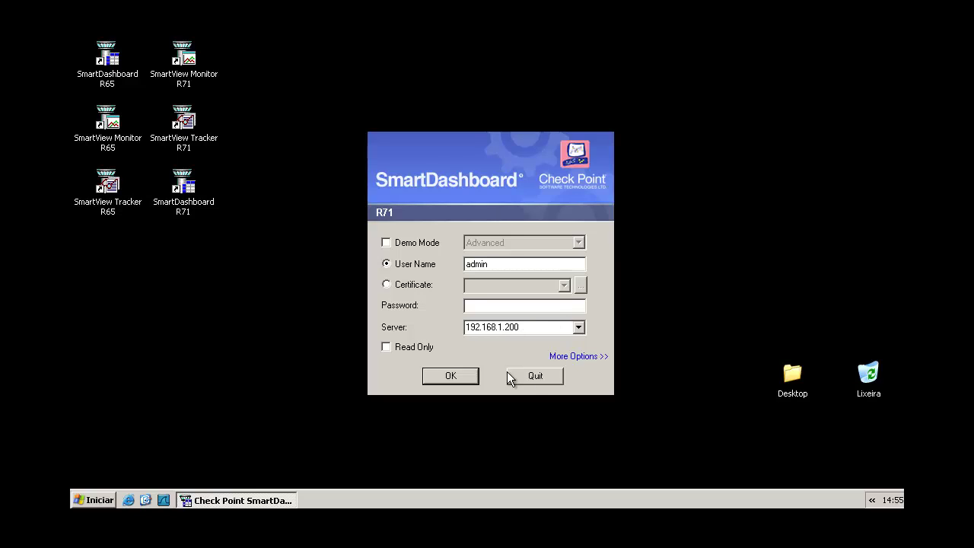
# - Enter the account password, log in, and approve the secondary server's fingerprint
pyautogui.click(471, 306)
pyautogui.write('1234567')
pyautogui.click(453, 378)
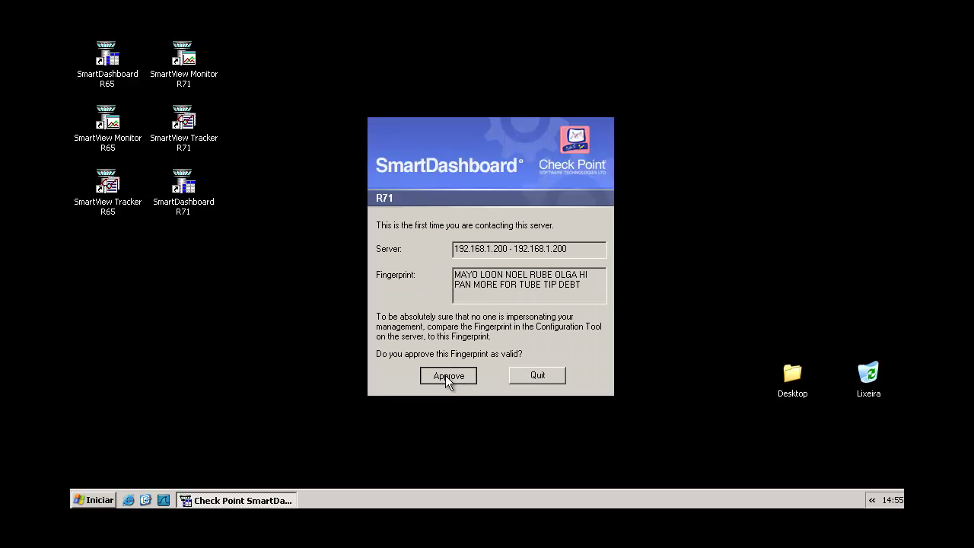
pyautogui.click(445, 375)
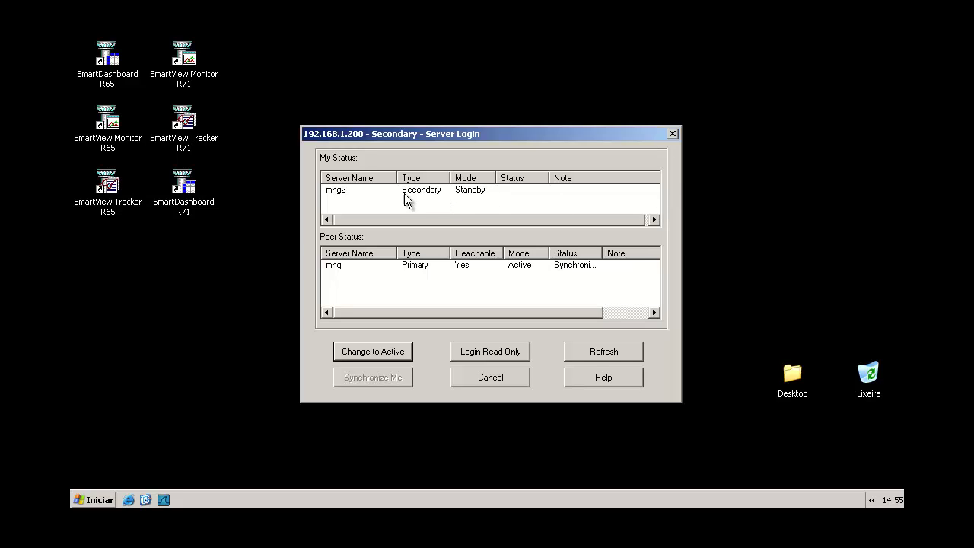
# - Review mng2's and mng's statuses, widen the Status column, and switch mng2 to active
pyautogui.click(340, 189)
pyautogui.click(335, 268)
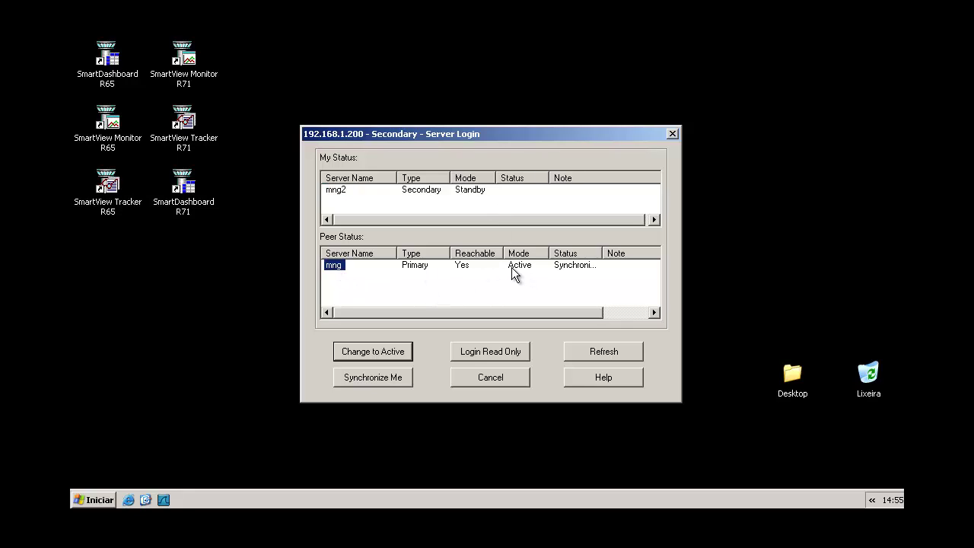
pyautogui.doubleClick(601, 253)
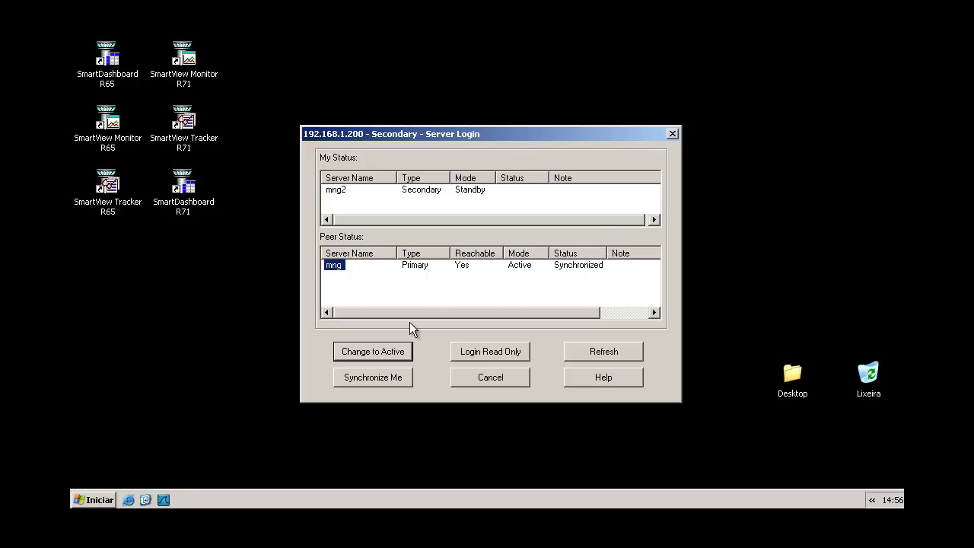
pyautogui.click(335, 193)
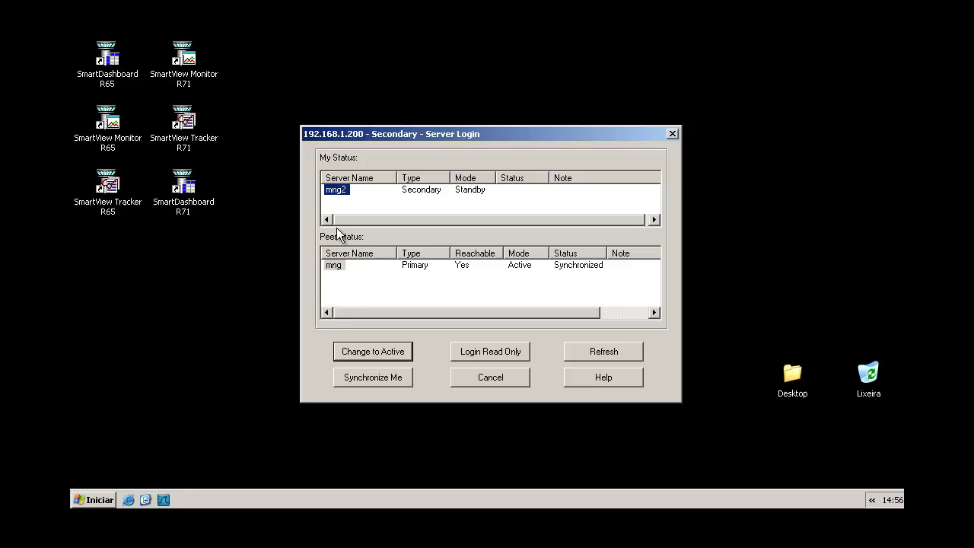
pyautogui.click(384, 350)
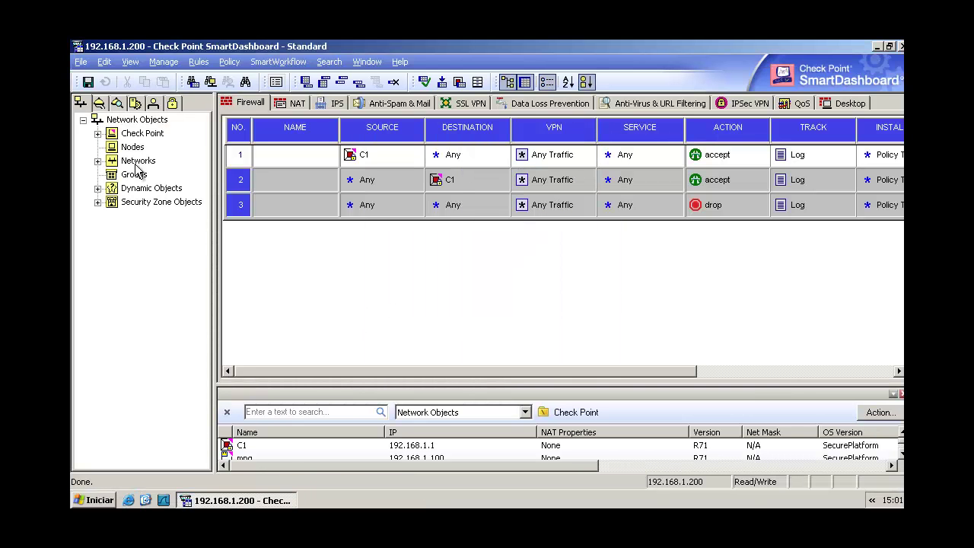
# - Verify in Policy > Management High Availability that mng2 is active and mng standby, then close it
pyautogui.click(229, 62)
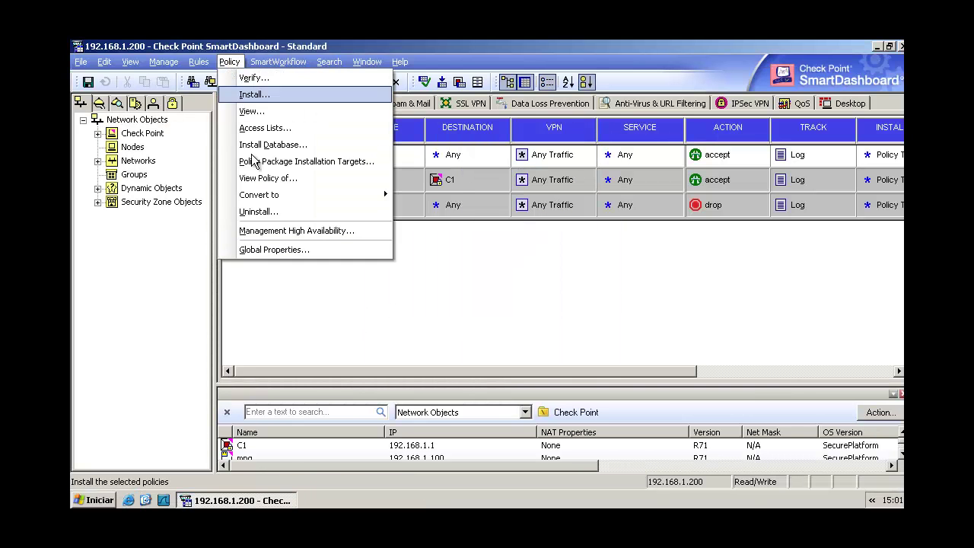
pyautogui.click(274, 232)
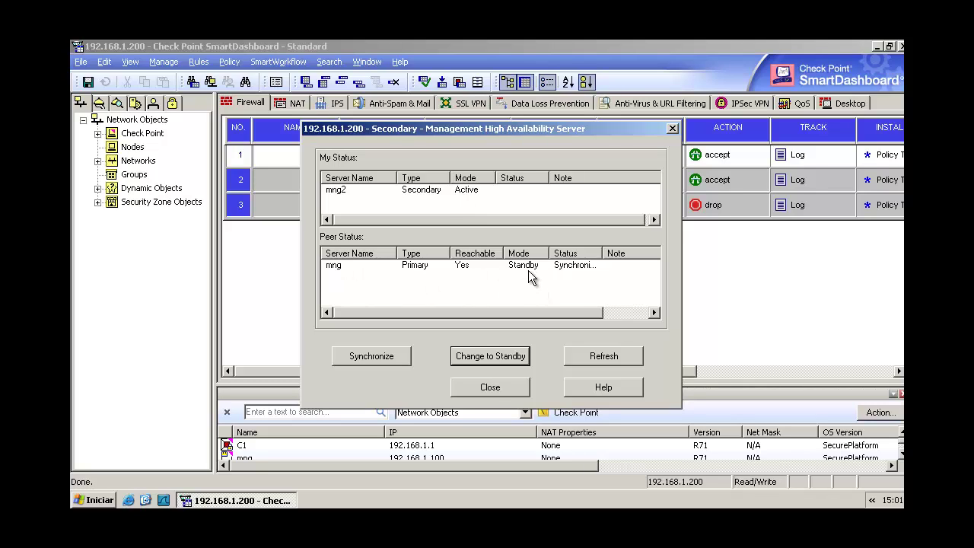
pyautogui.click(487, 387)
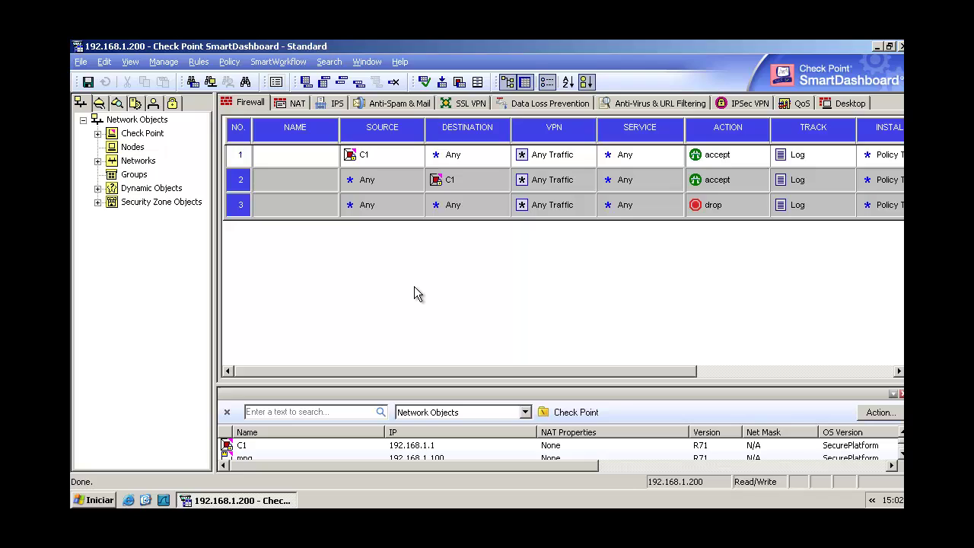